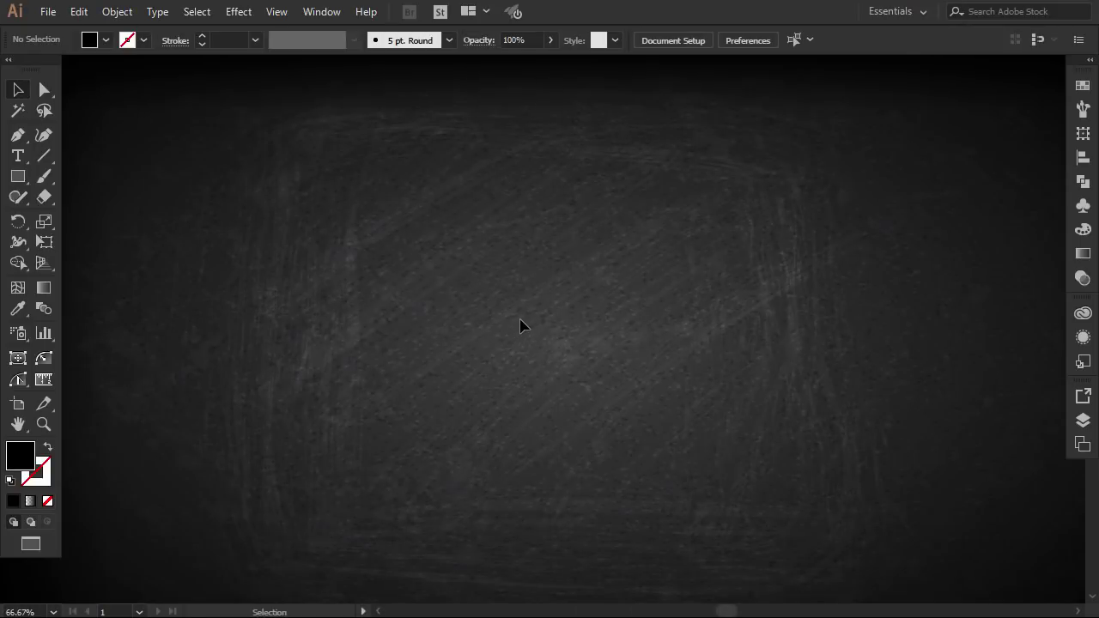
Type SKETCH as a new text object at the centre of the chalkboard
click(21, 158)
click(412, 309)
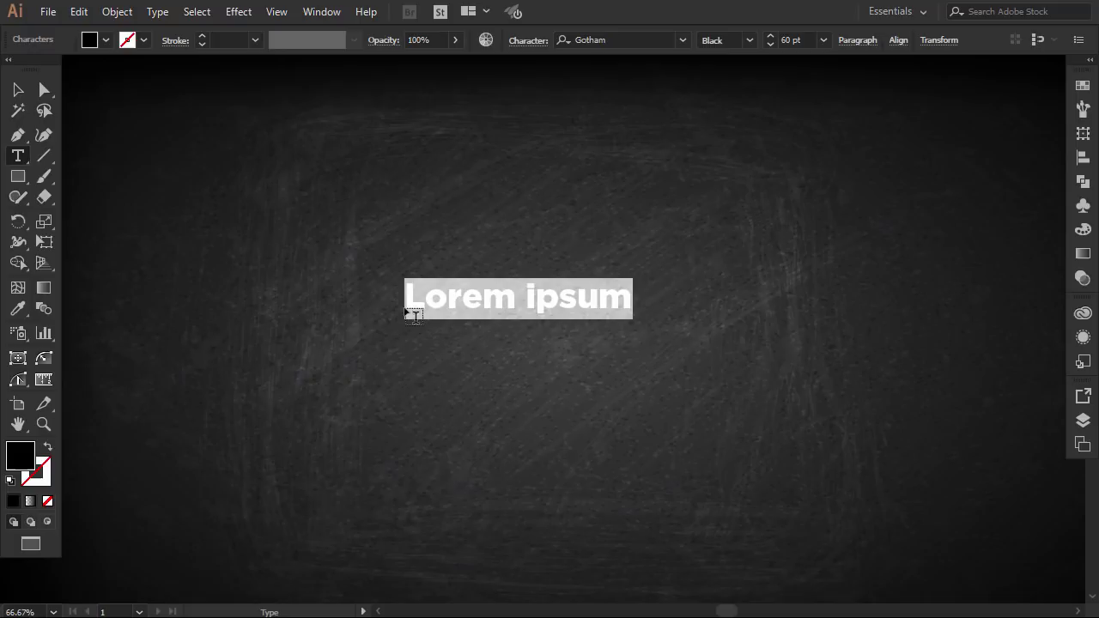
text(SKETCH)
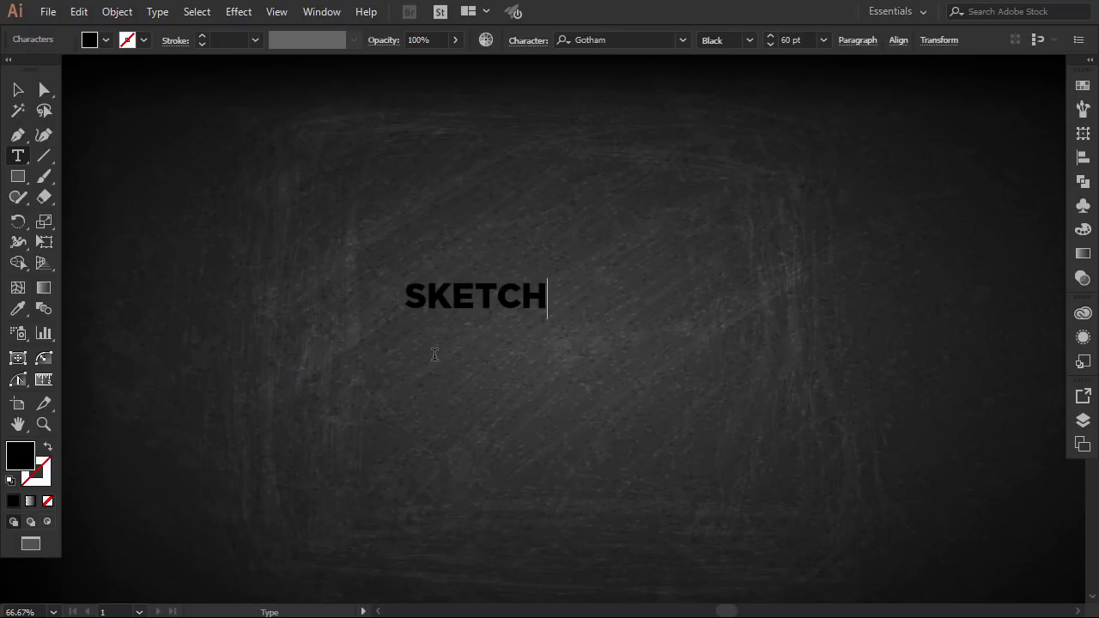
Scale the SKETCH text up to about 187 pt by its corner handles
click(18, 90)
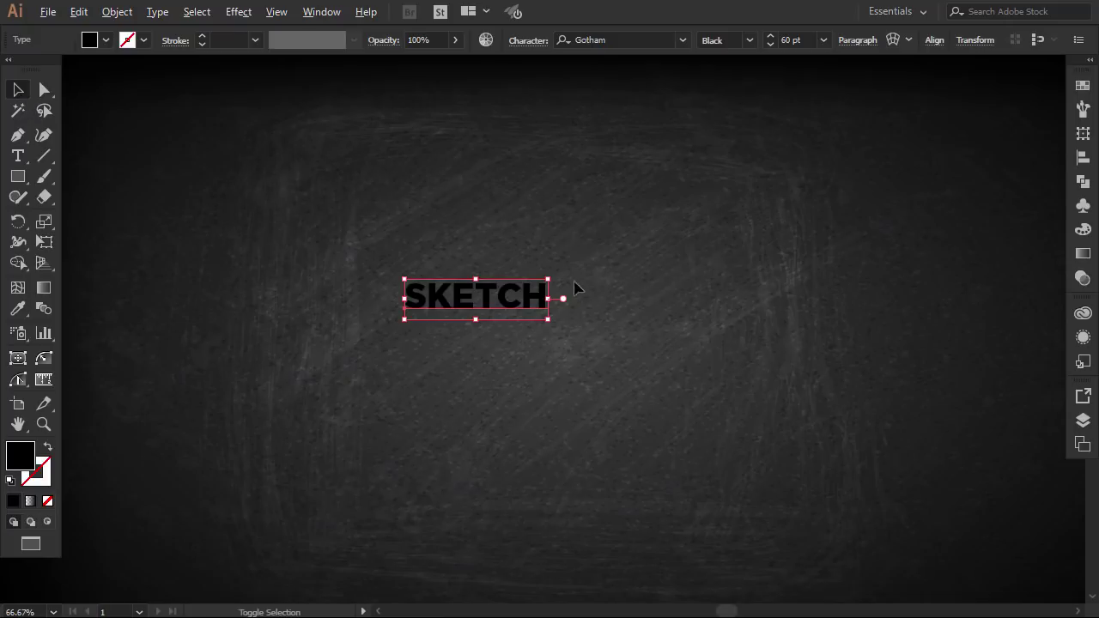
mouse_move(553, 279)
mouse_down()
mouse_move(633, 225)
mouse_move(702, 204)
mouse_up()
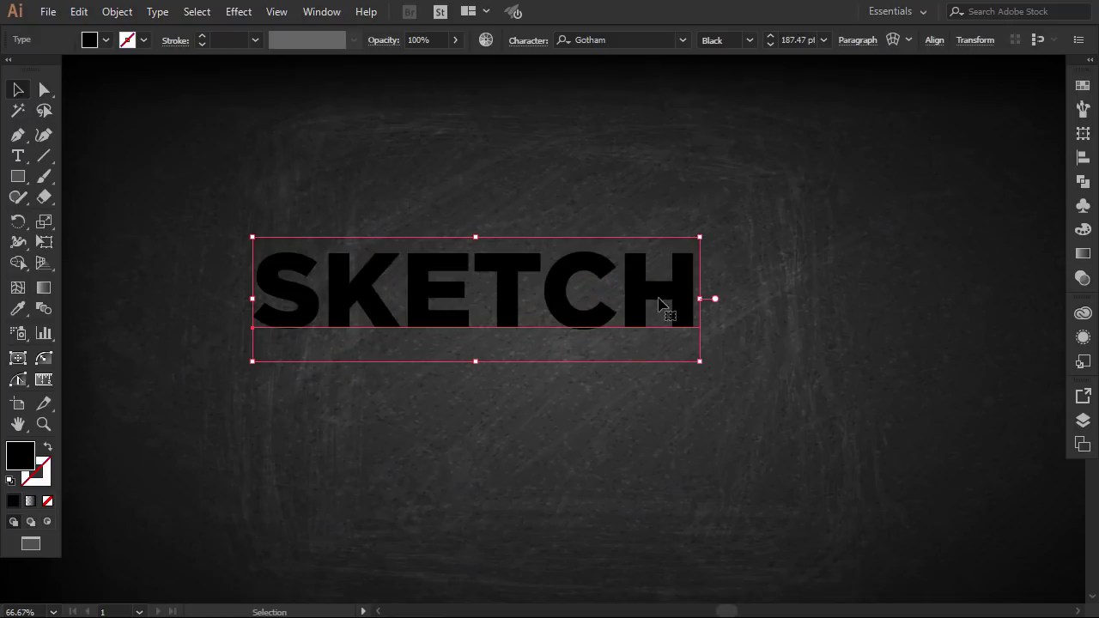
drag(682, 301, 767, 325)
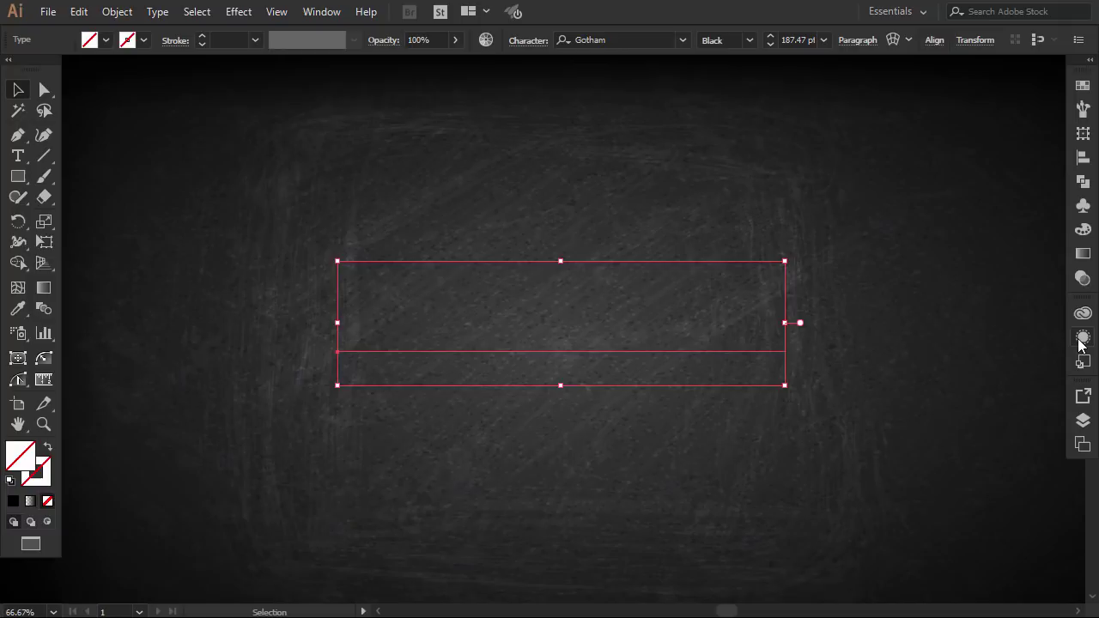
Add a new white fill to the SKETCH text through the Appearance panel
click(1082, 338)
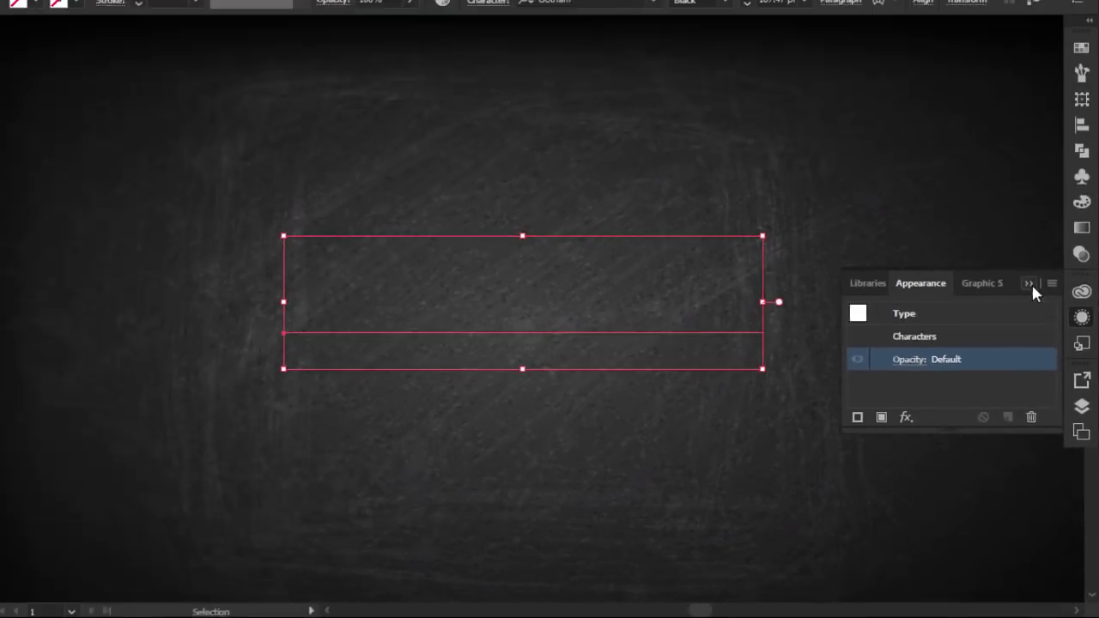
click(1003, 127)
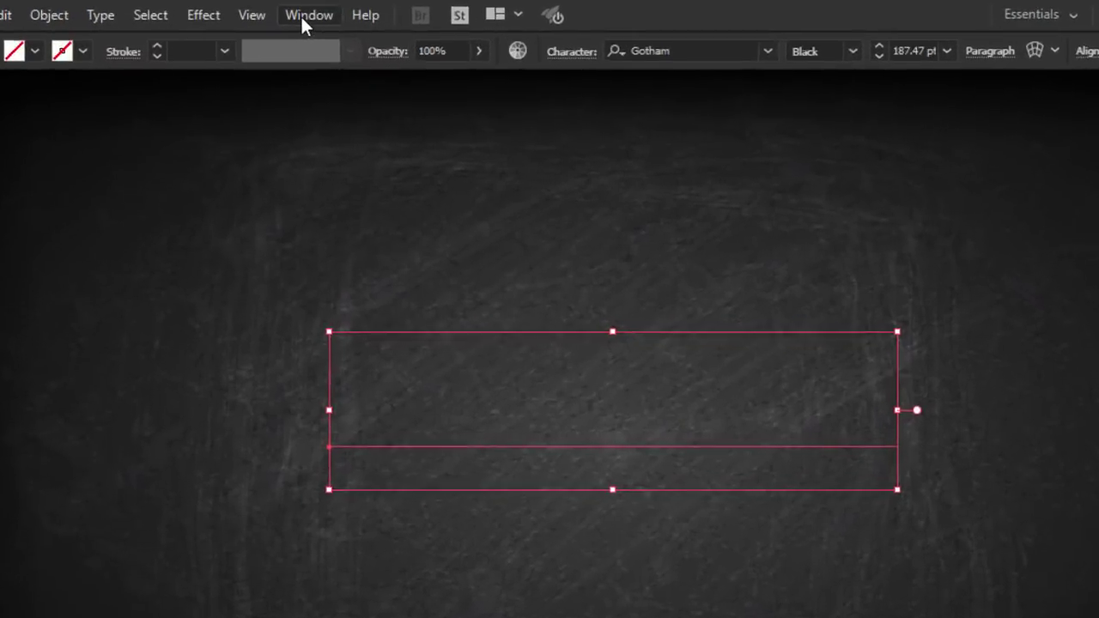
click(300, 14)
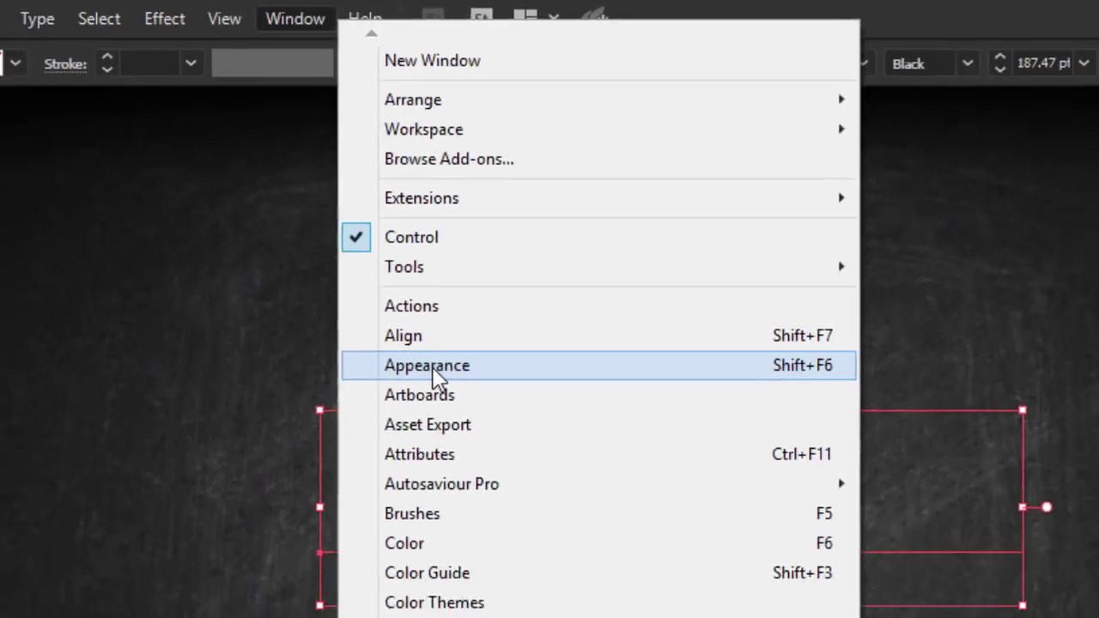
click(433, 370)
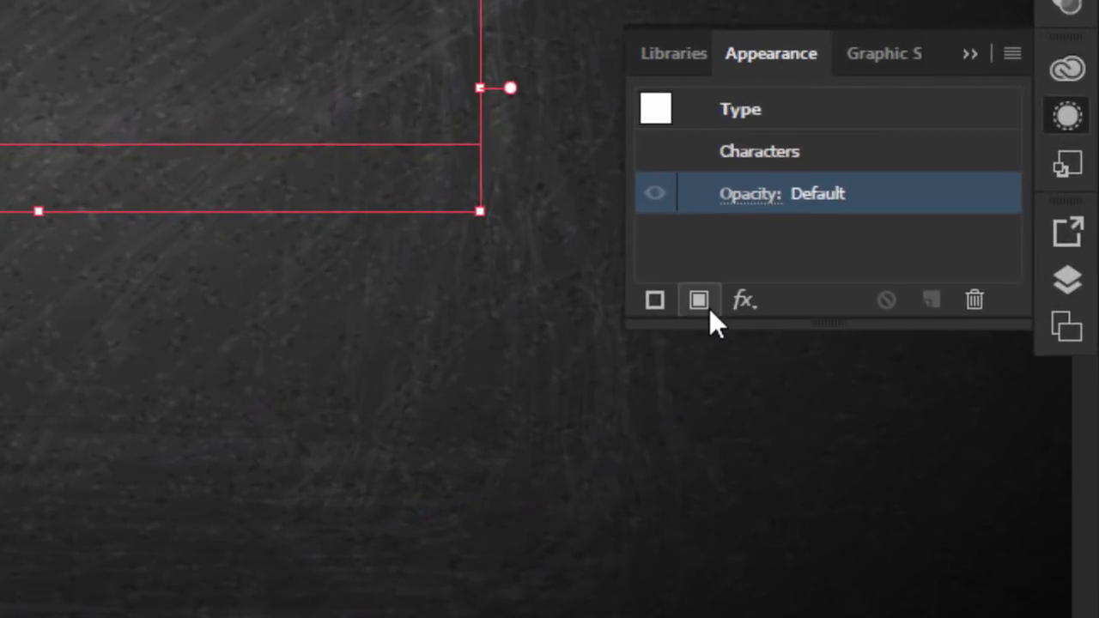
click(709, 309)
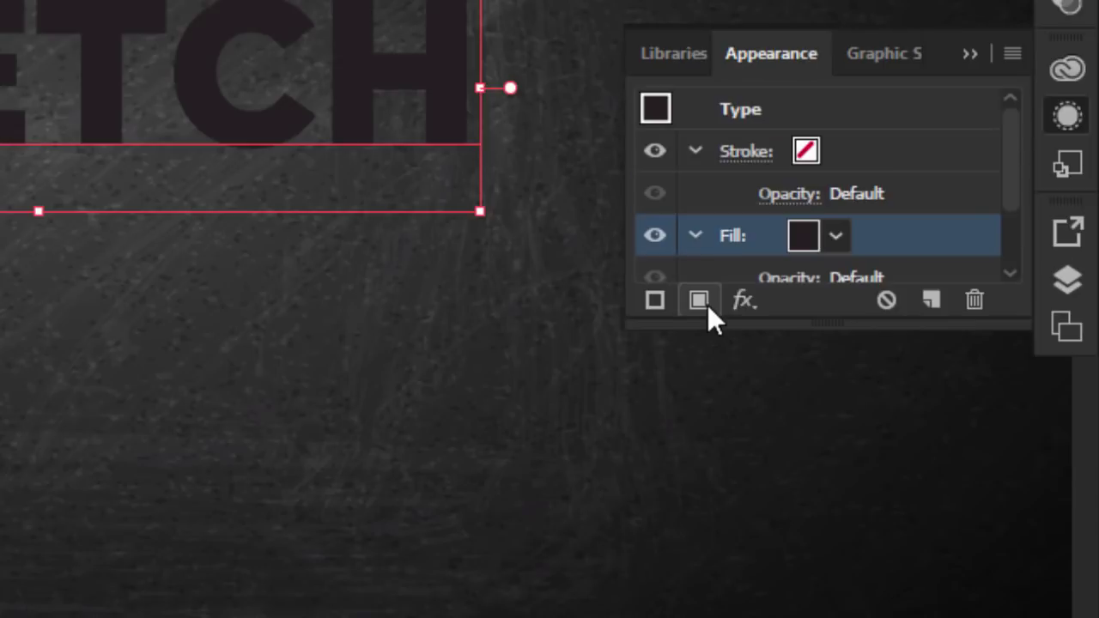
click(837, 240)
click(524, 295)
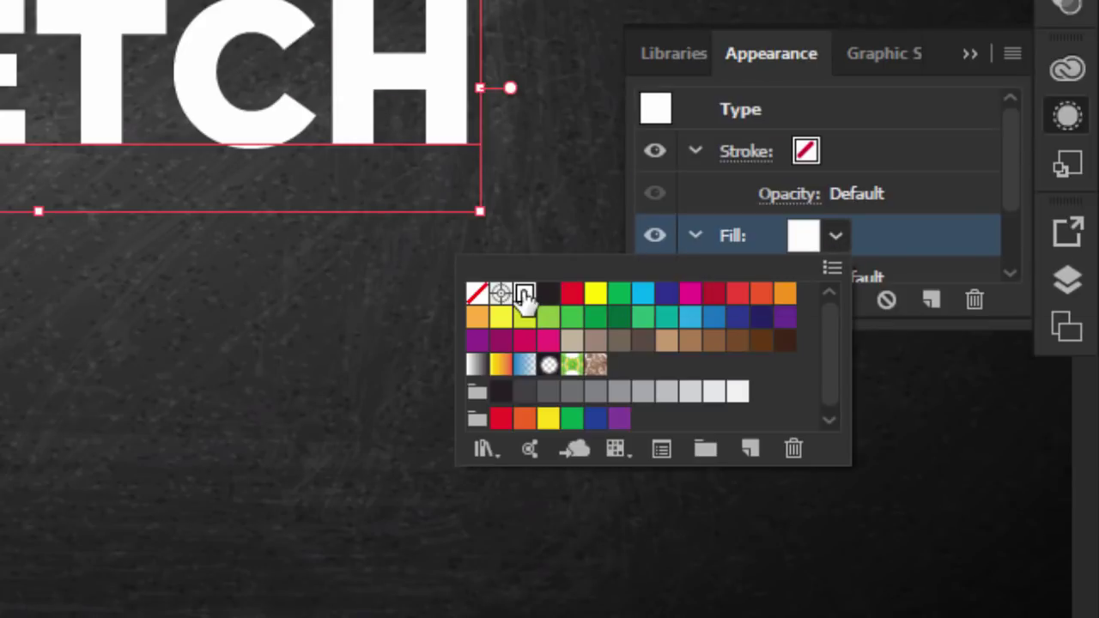
click(833, 242)
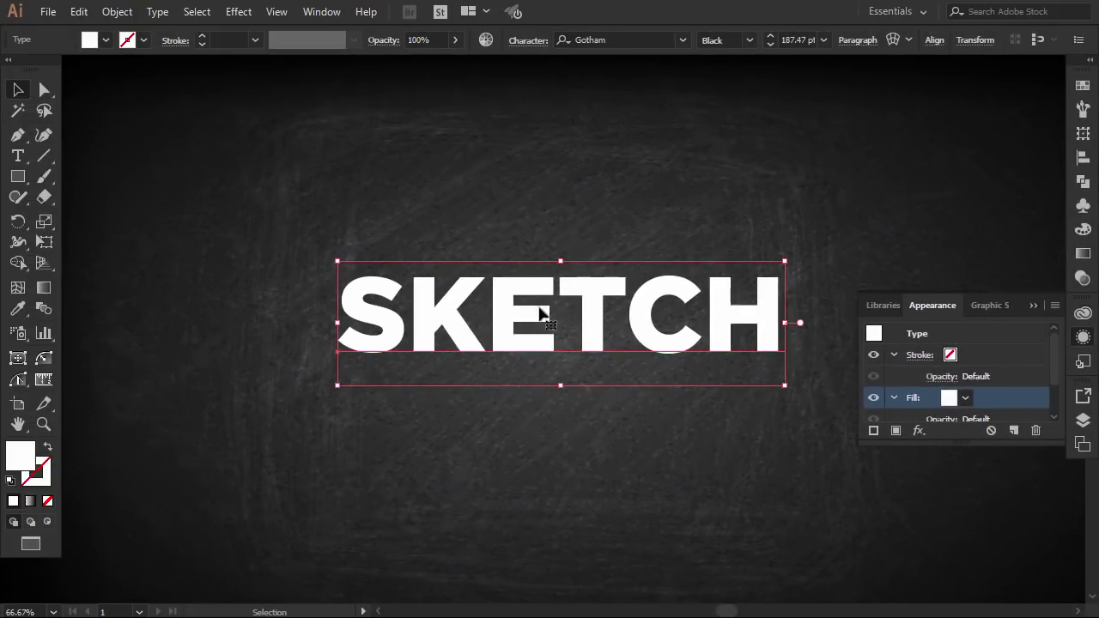
Apply Effect > Stylize > Scribble with angle 45°, path overlap 0 and overlap variation 2
click(238, 11)
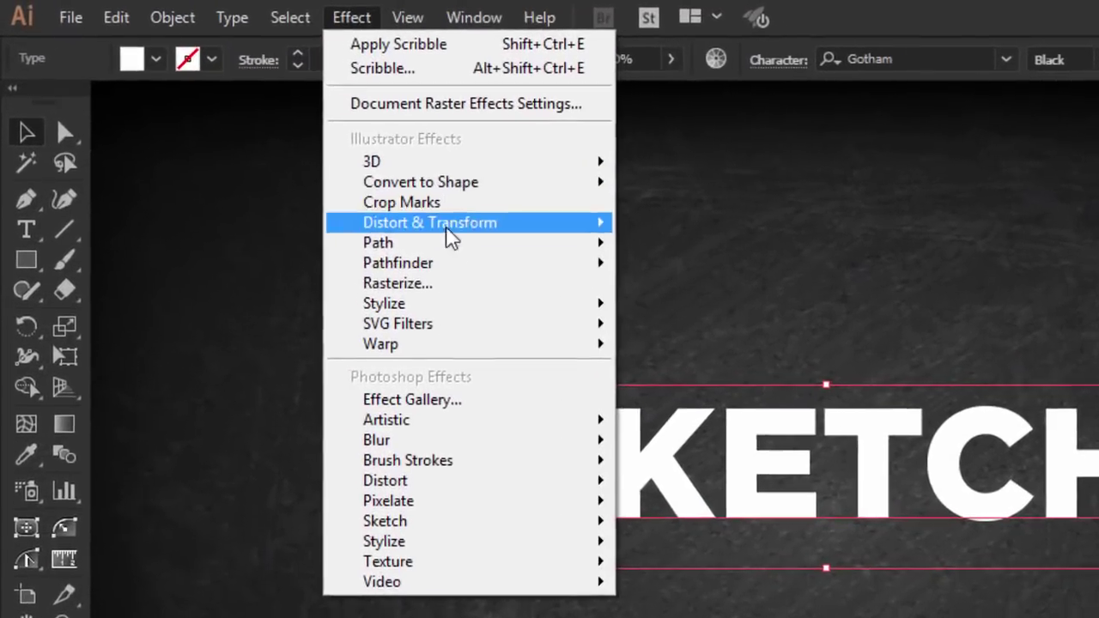
mouse_move(464, 333)
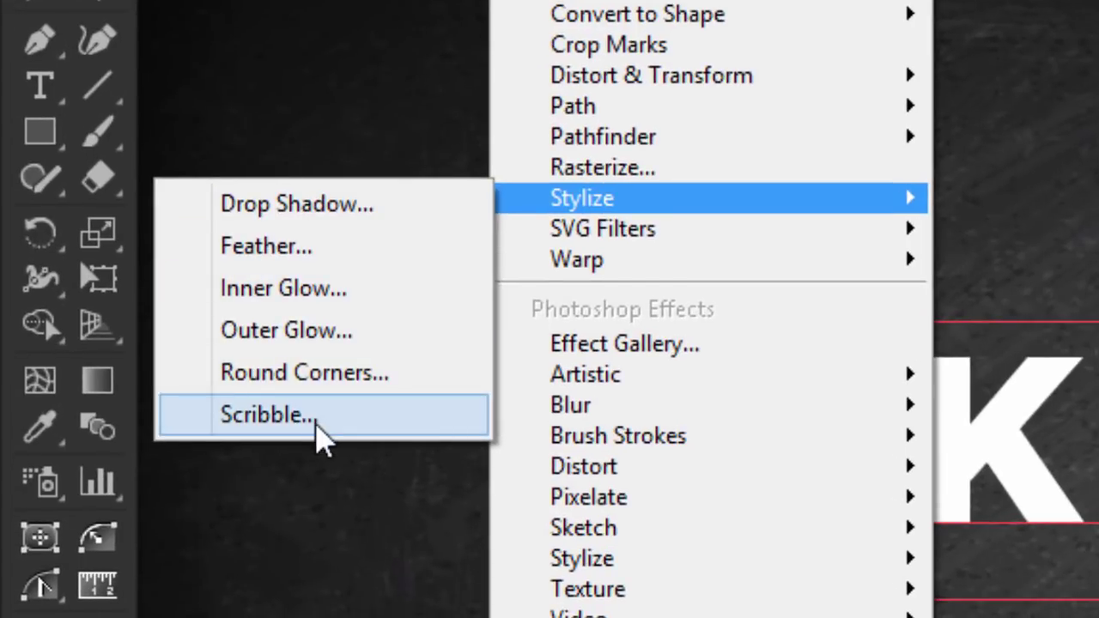
click(316, 424)
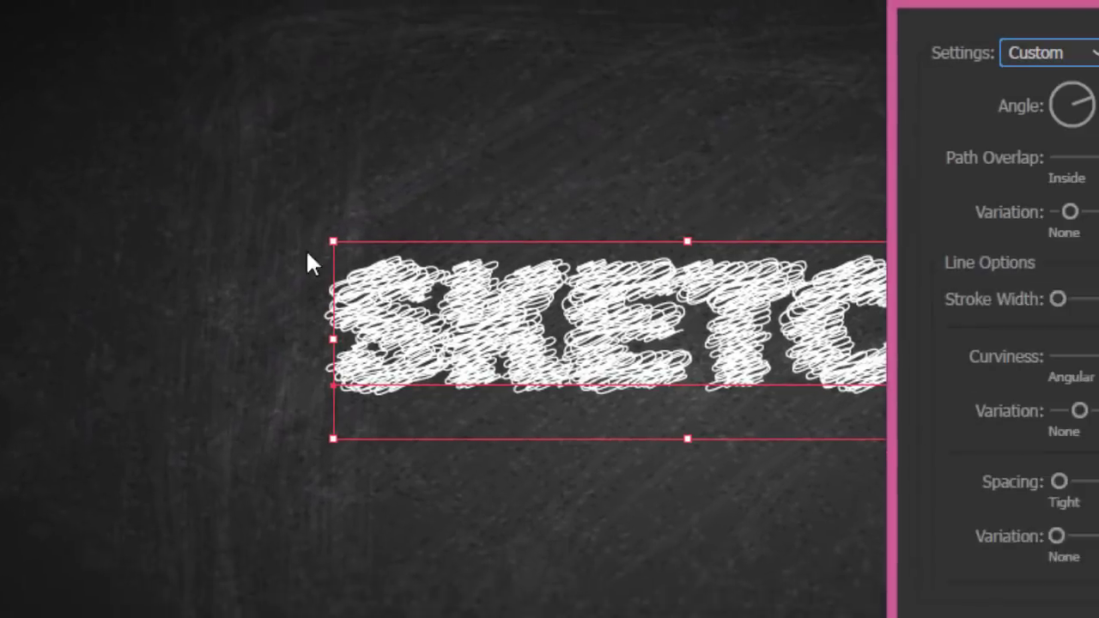
drag(1093, 7, 580, 9)
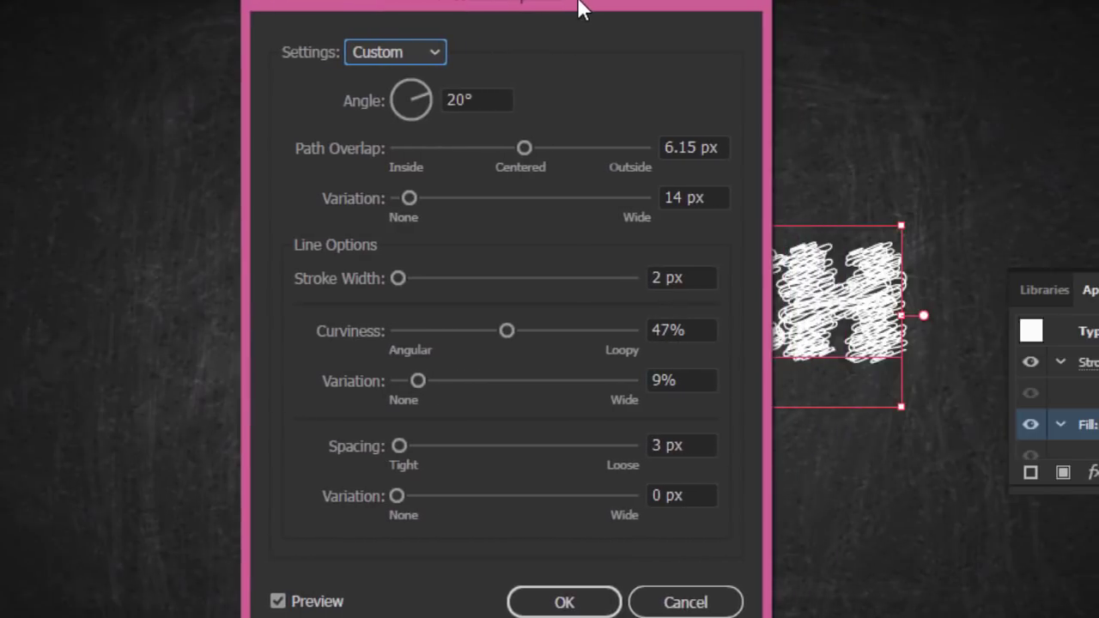
drag(460, 100, 443, 101)
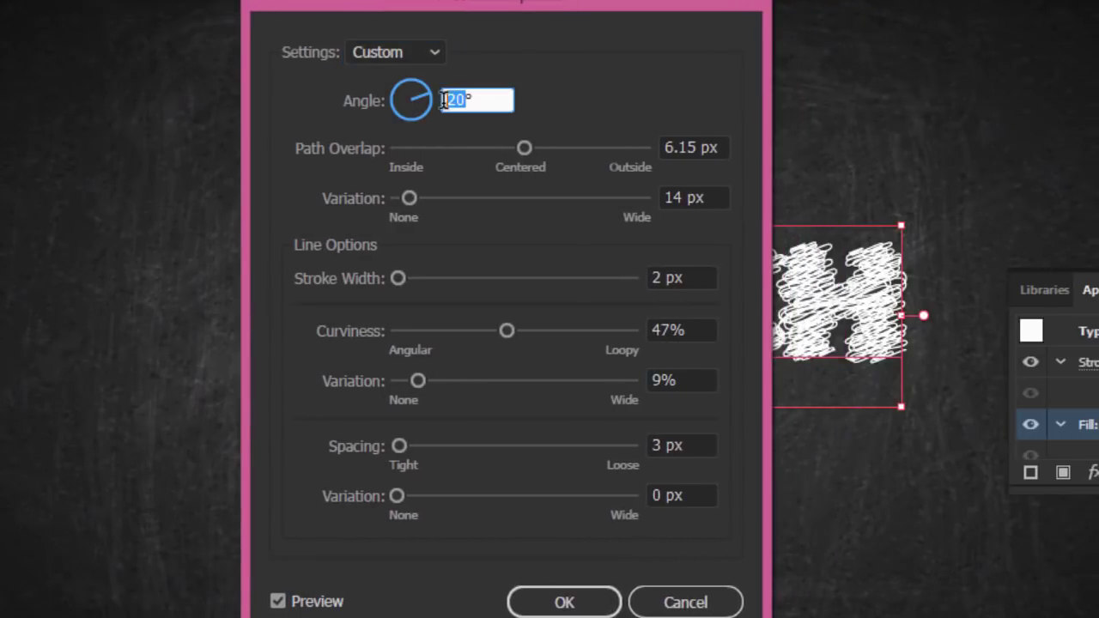
text(45)
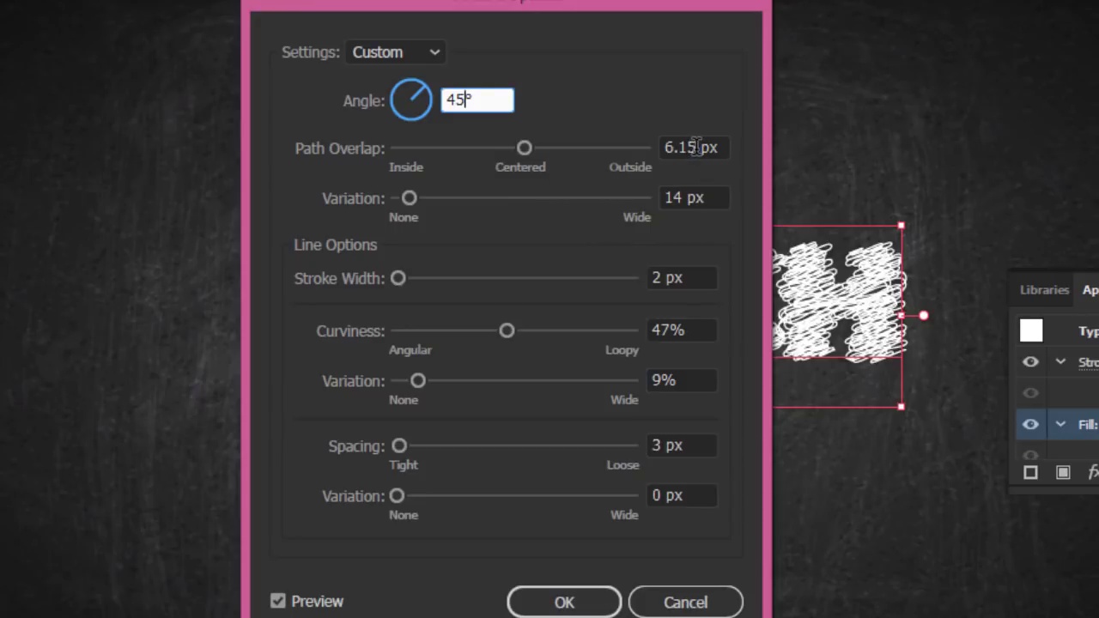
drag(694, 148, 660, 148)
text(0)
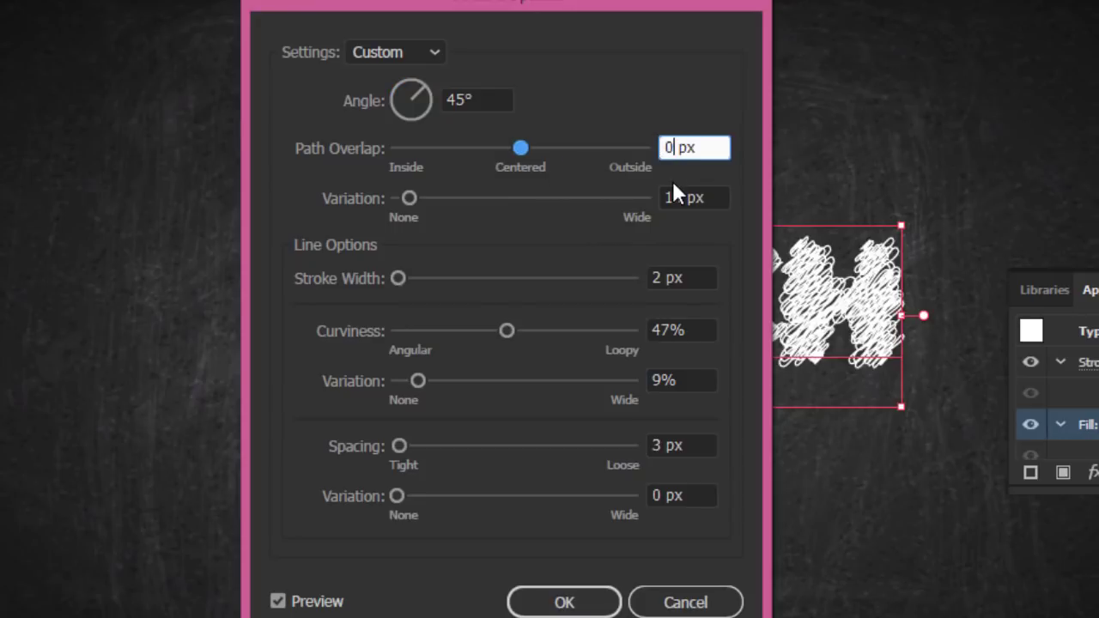
click(674, 197)
drag(681, 197, 652, 197)
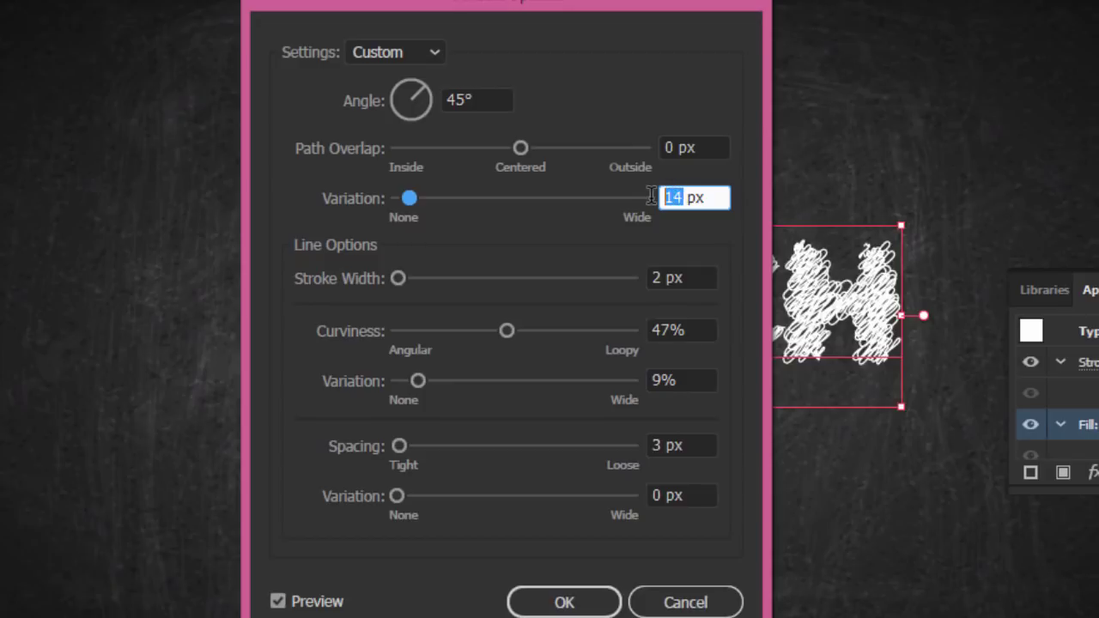
text(2)
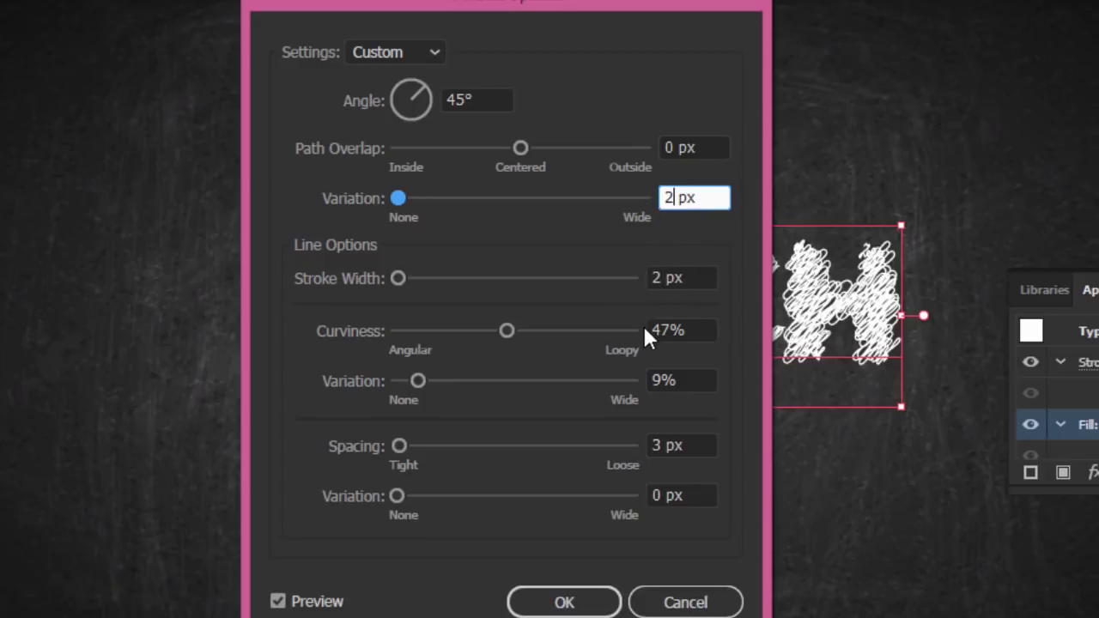
Set Scribble curviness 1%, curviness variation 30%, spacing 5 and spacing variation 2, then confirm
drag(669, 329, 649, 331)
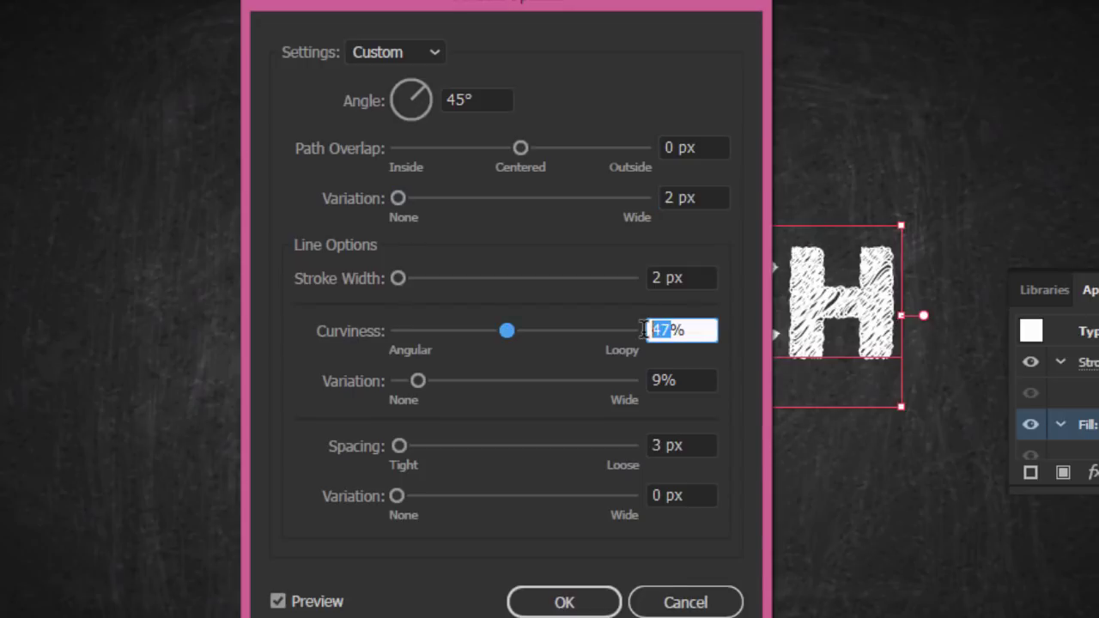
text(1)
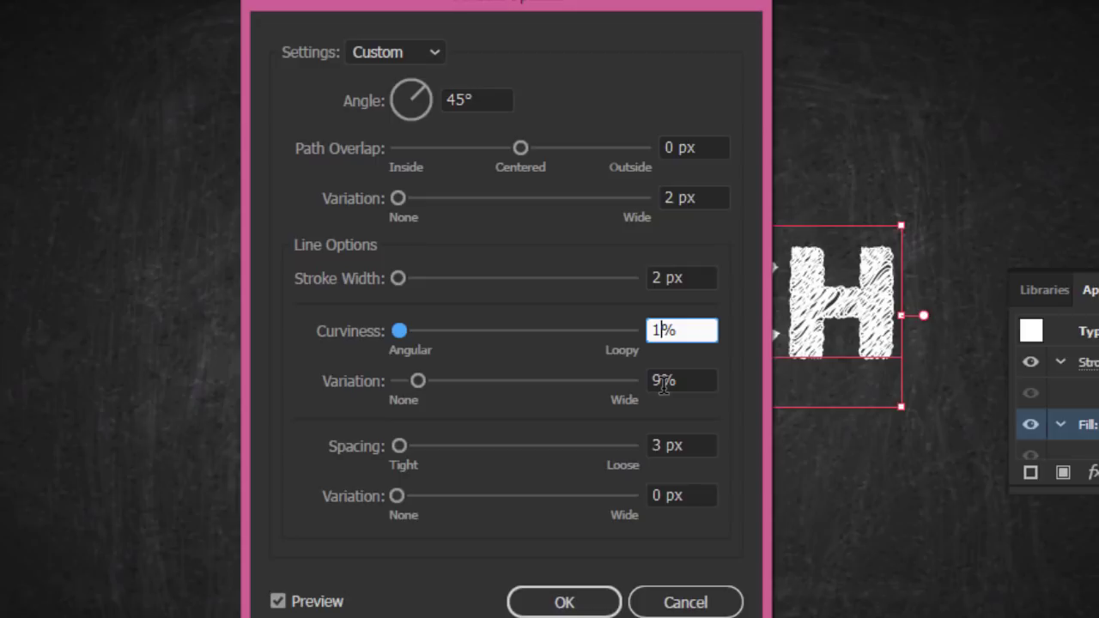
drag(663, 385, 639, 385)
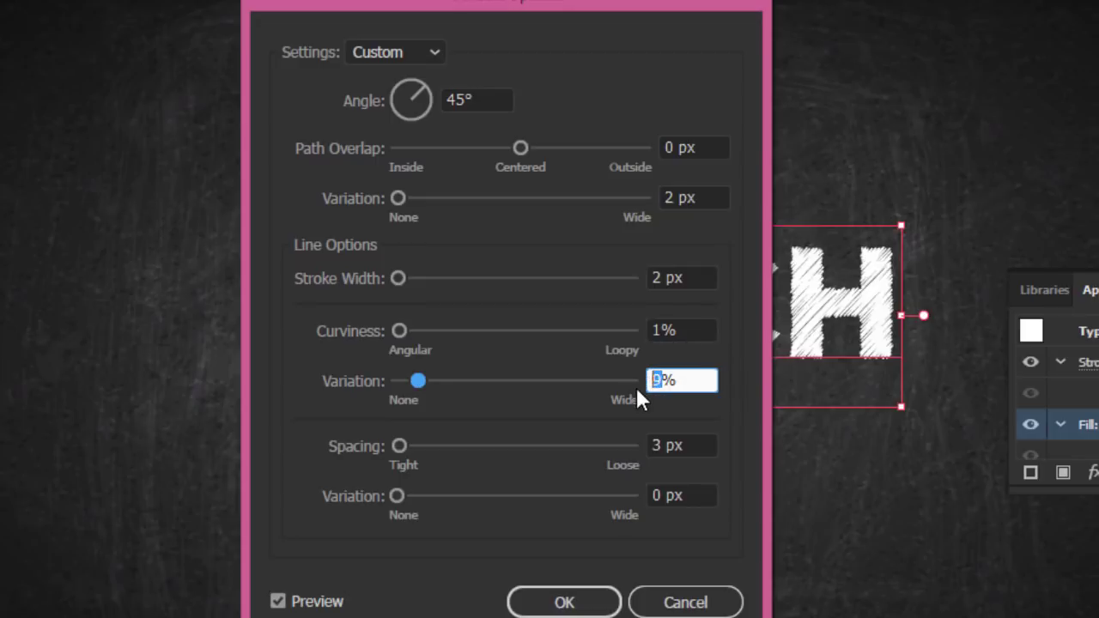
text(30)
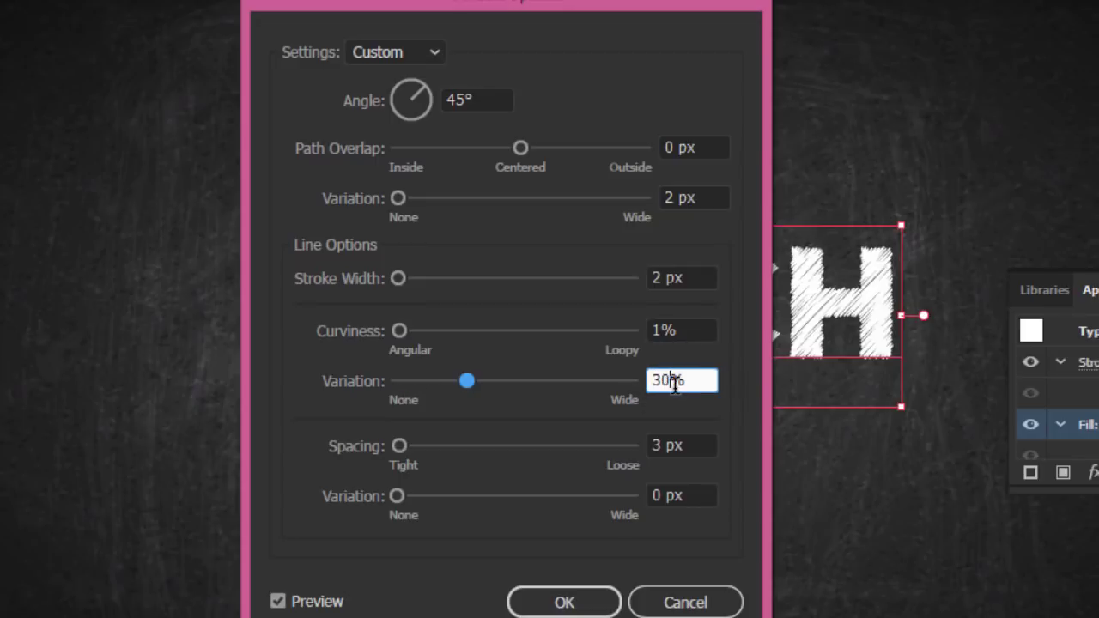
click(661, 441)
double_click(653, 445)
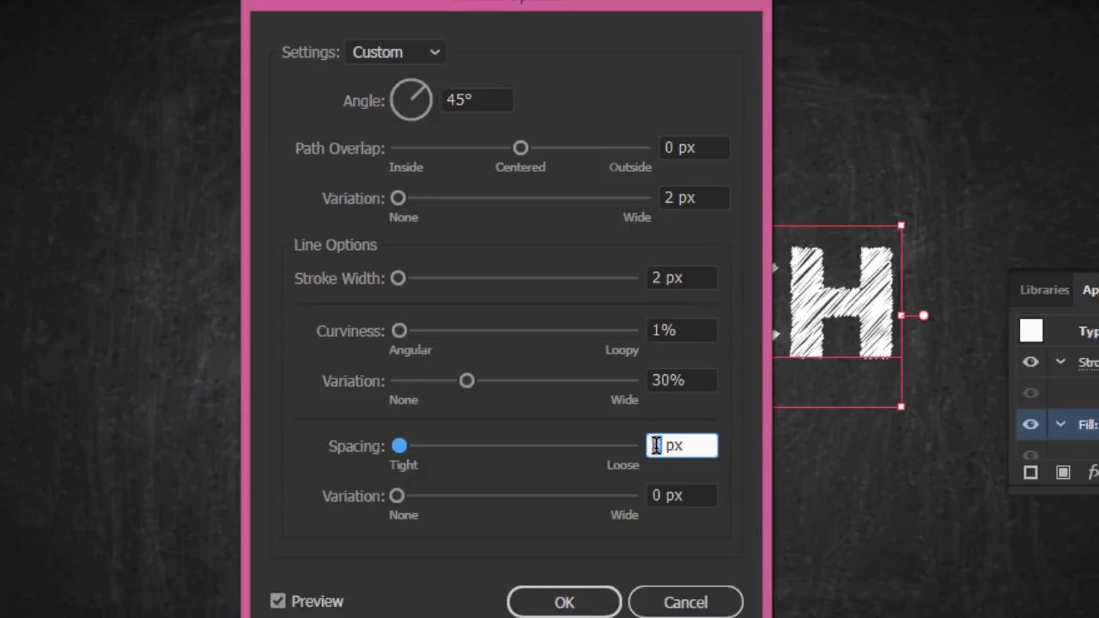
text(5)
double_click(658, 495)
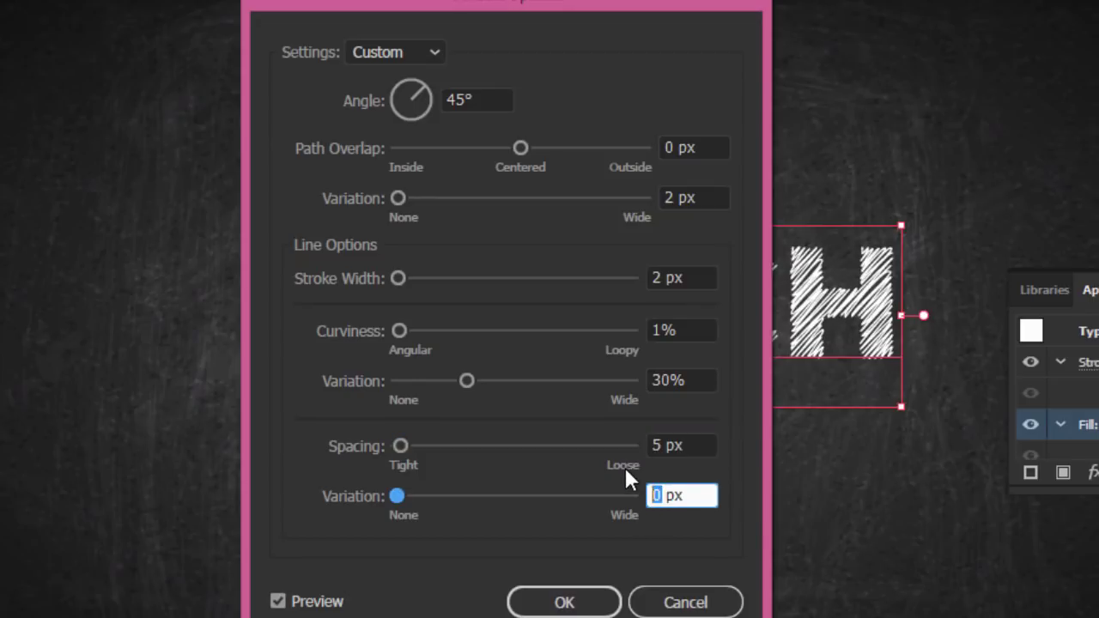
text(2)
click(566, 604)
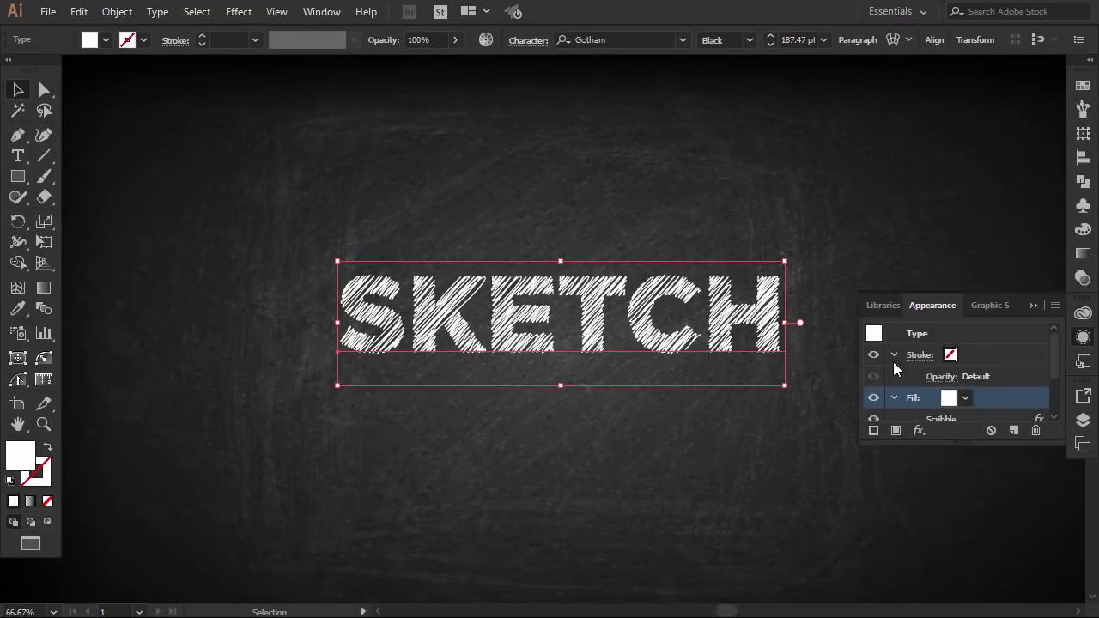
Give the SKETCH text a 2 pt stroke in the Appearance panel
click(984, 357)
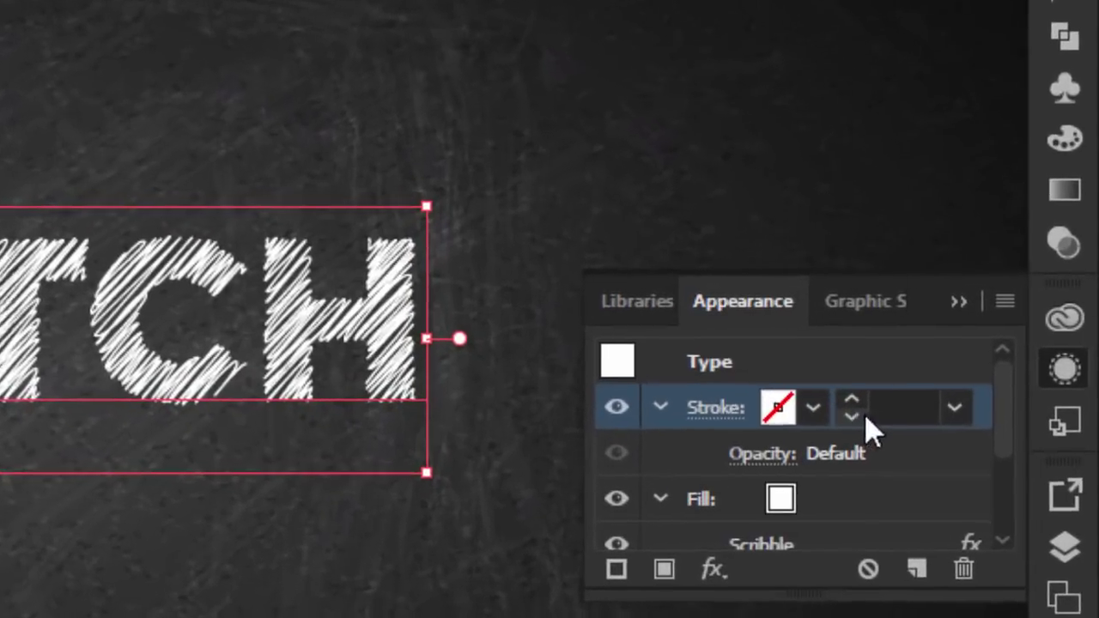
click(988, 351)
click(846, 402)
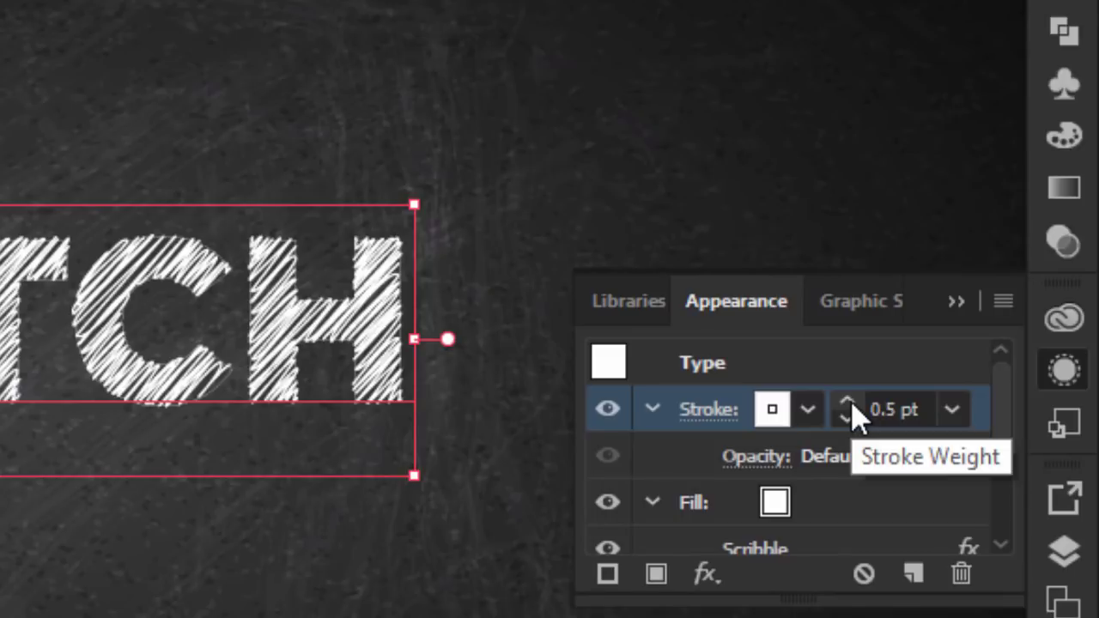
click(847, 402)
click(846, 402)
click(847, 401)
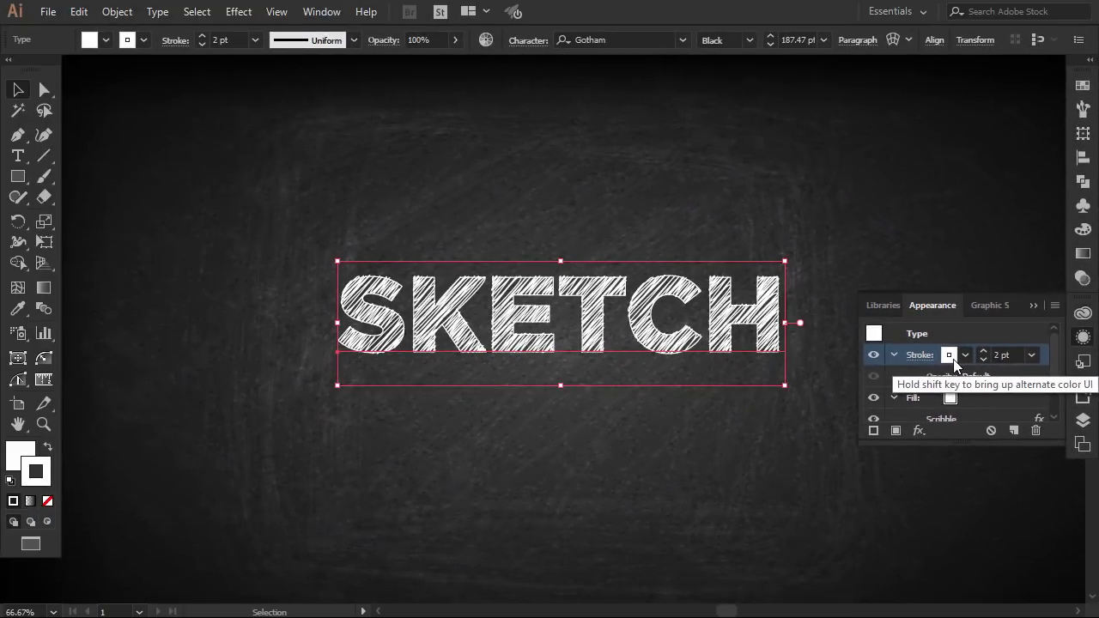
click(1032, 305)
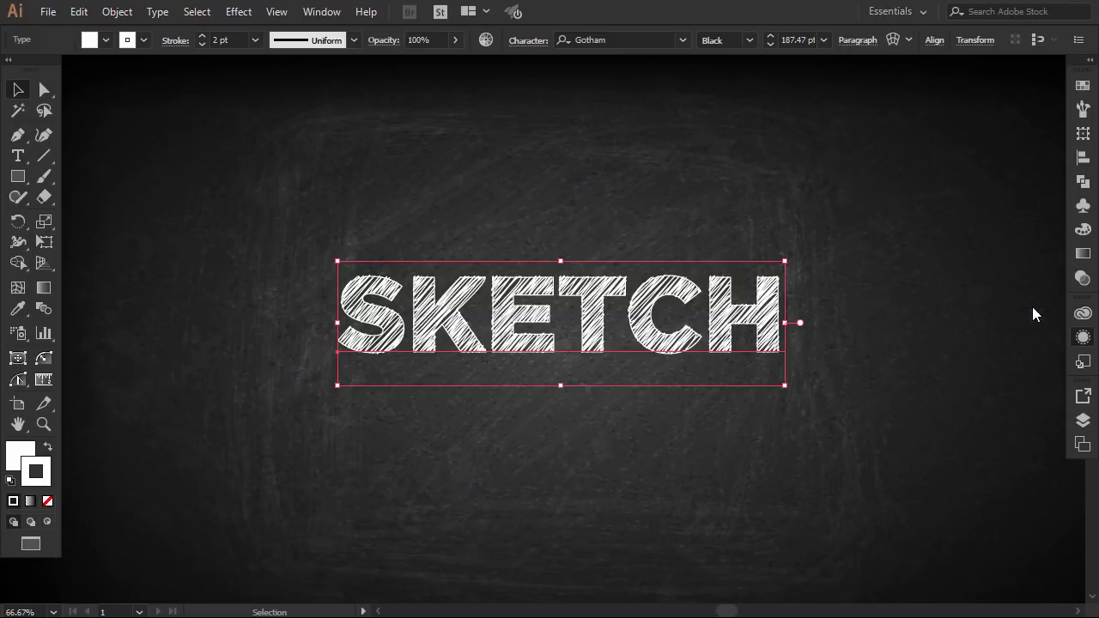
Enlarge the SKETCH text to 210.49 pt around its centre and reselect it
click(881, 360)
click(760, 325)
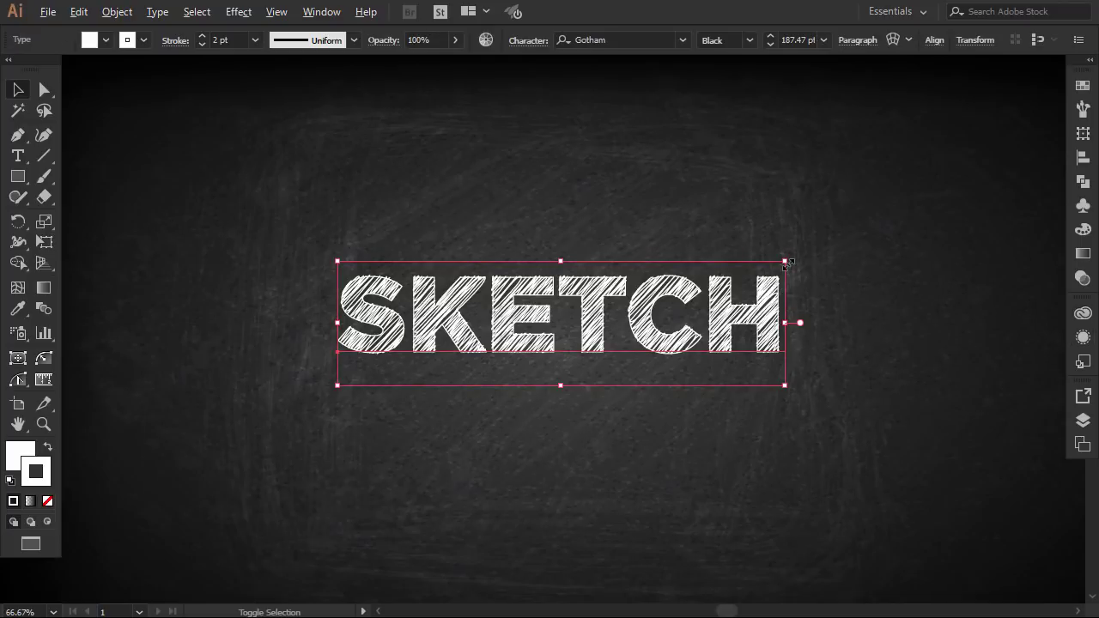
drag(788, 261, 812, 239)
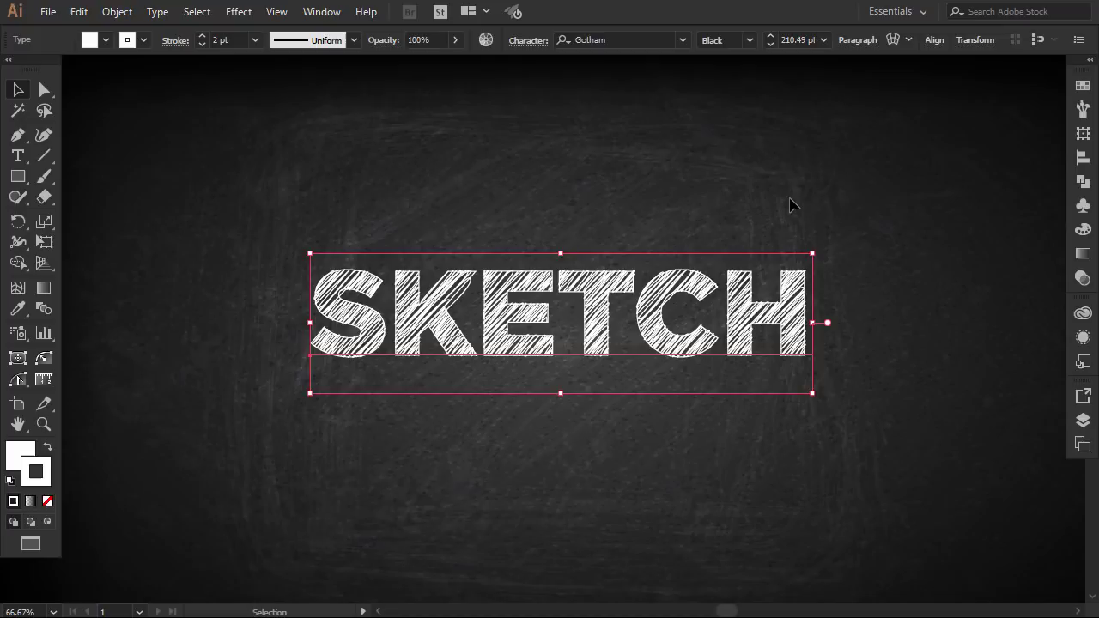
click(791, 207)
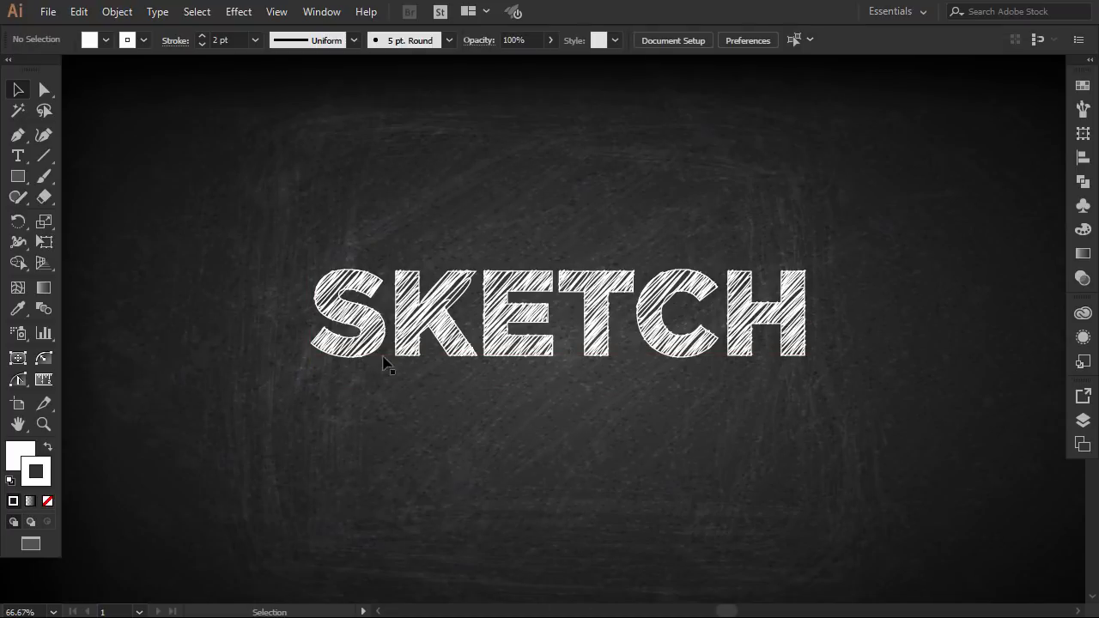
drag(846, 242, 276, 388)
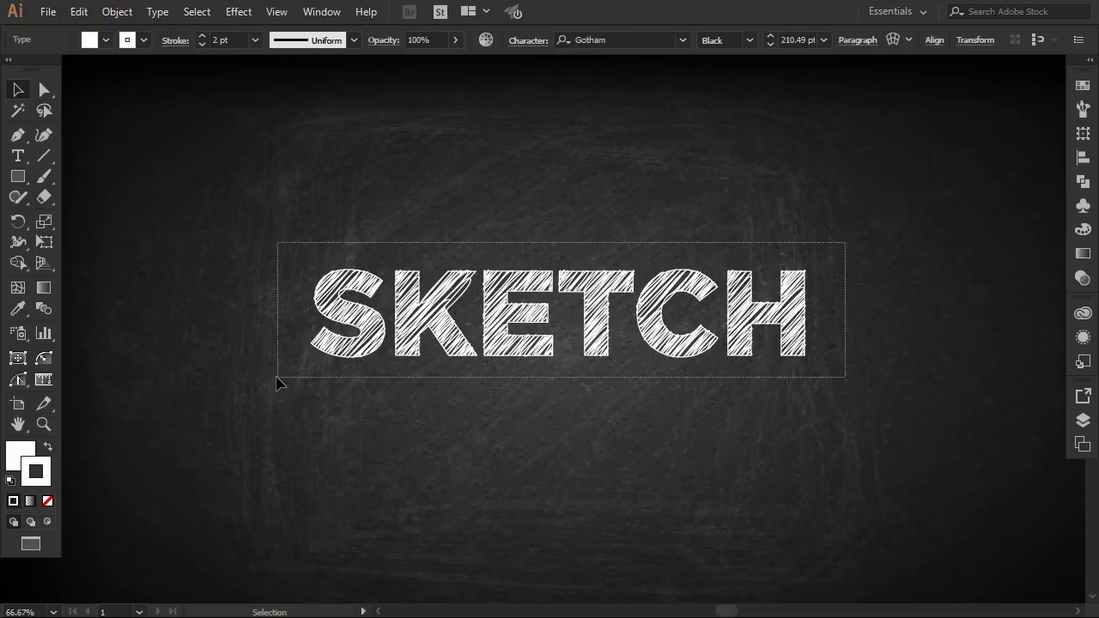
Show the Graphic Styles panel, reselect SKETCH and bring up the panel's flyout menu
click(1083, 337)
click(873, 299)
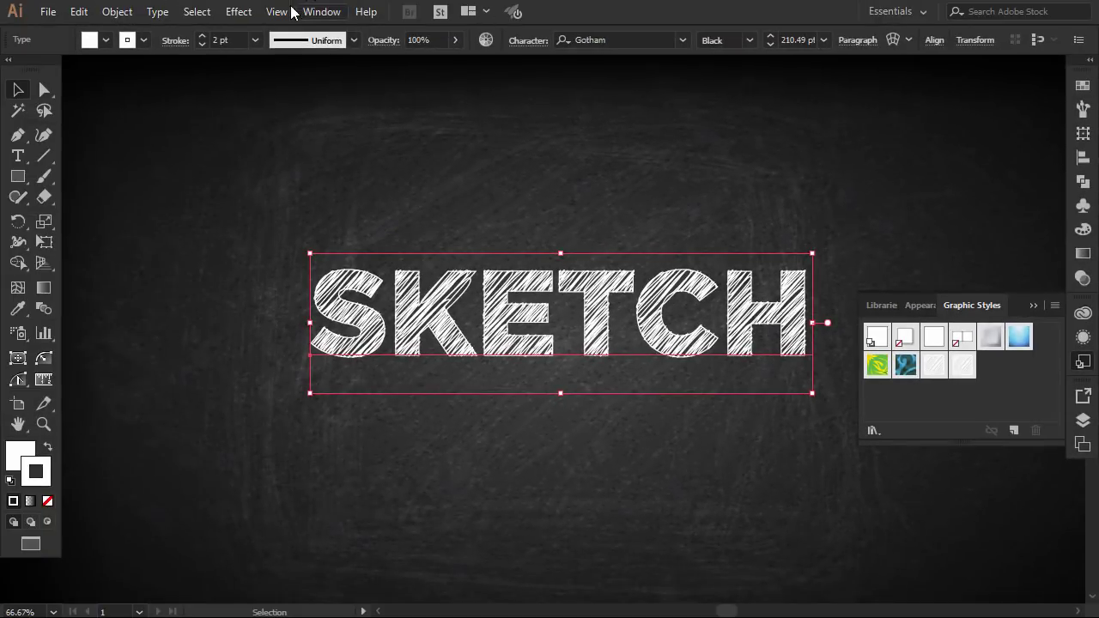
click(321, 11)
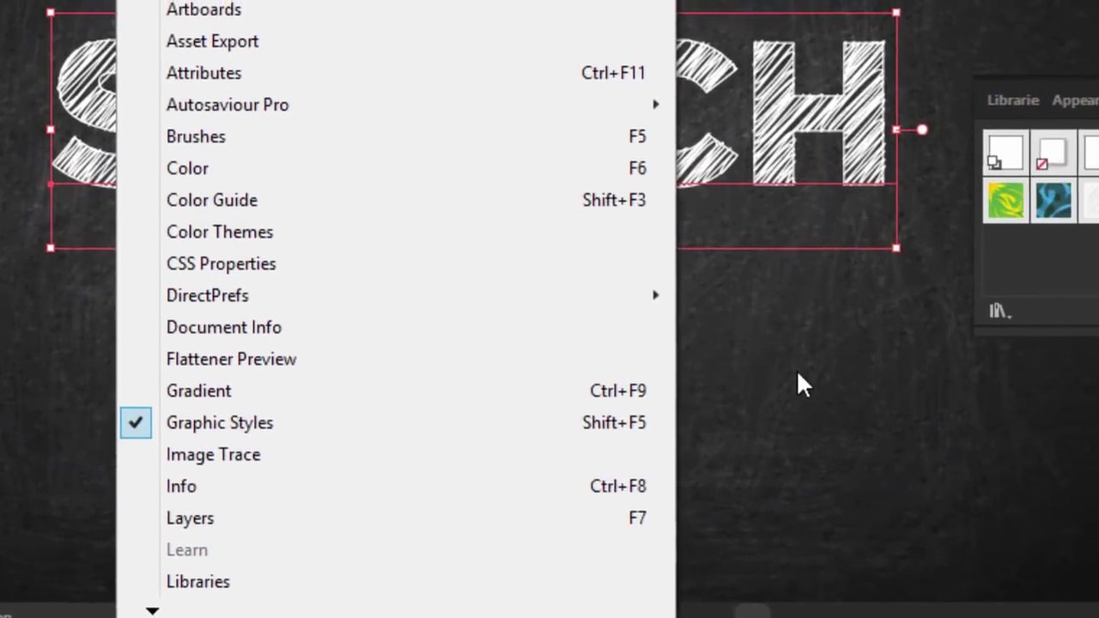
click(885, 380)
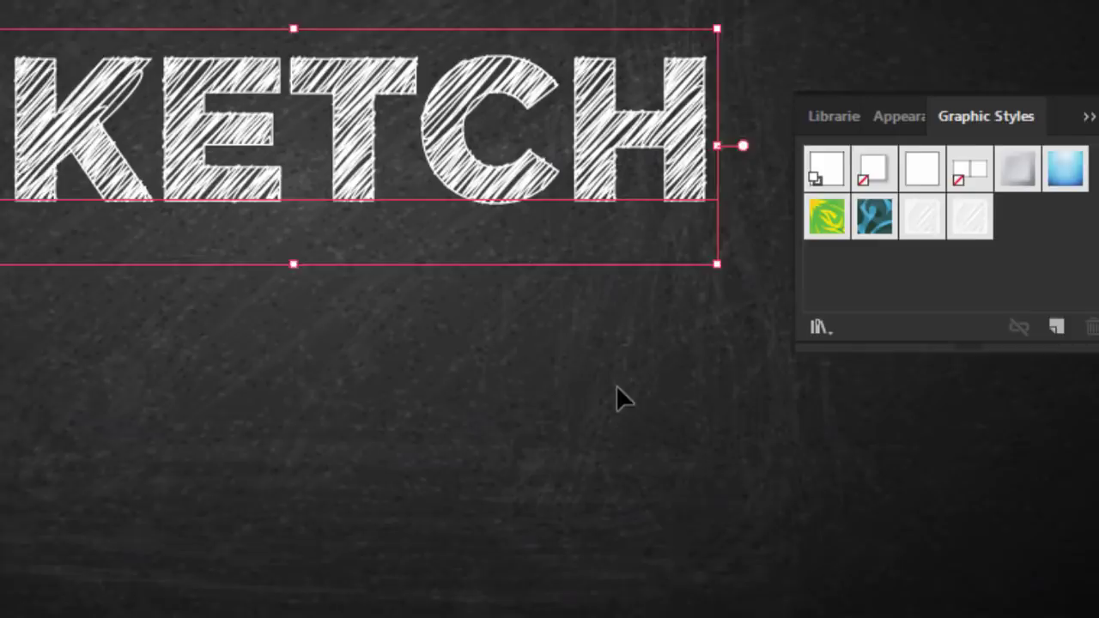
click(622, 399)
click(680, 127)
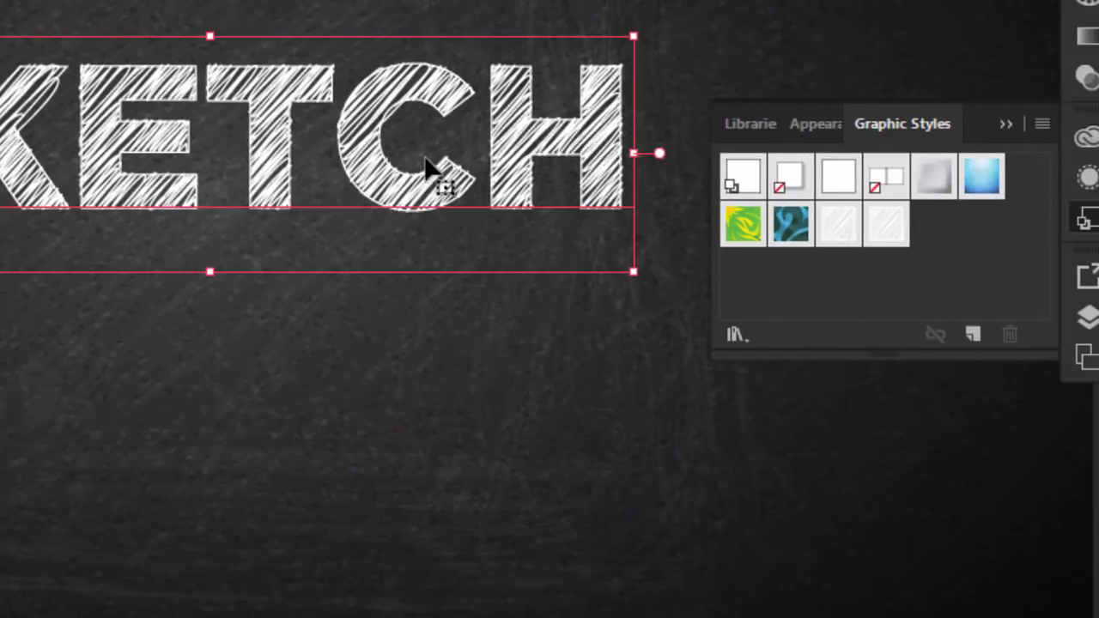
click(1042, 127)
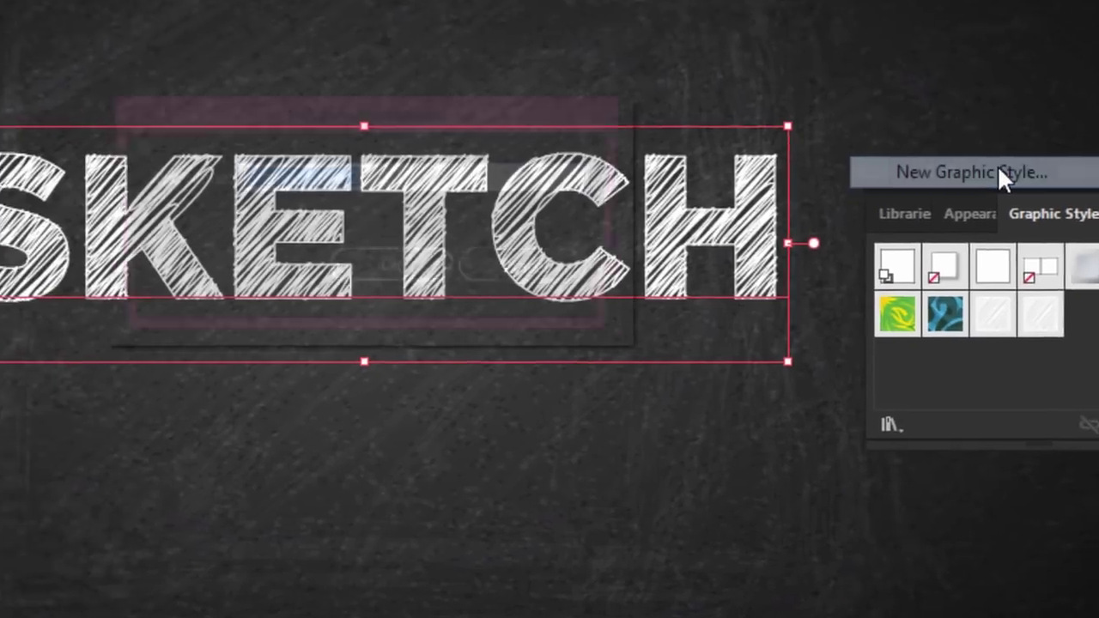
Save the hatched look as a new graphic style named 'Sketch1' and close the Graphic Styles panel
click(850, 84)
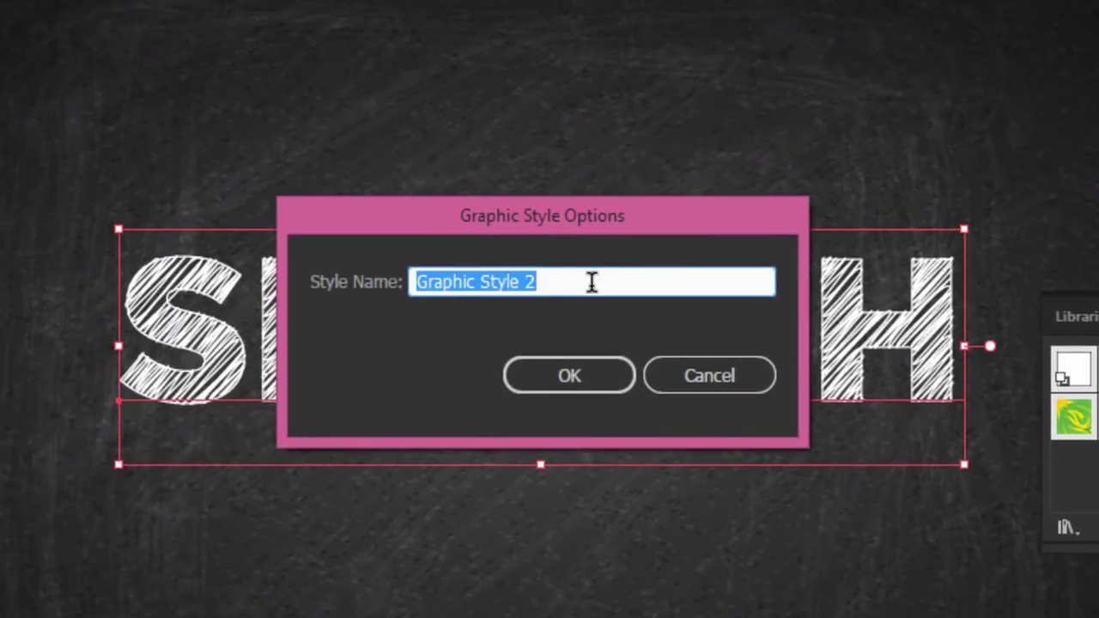
text(Ske)
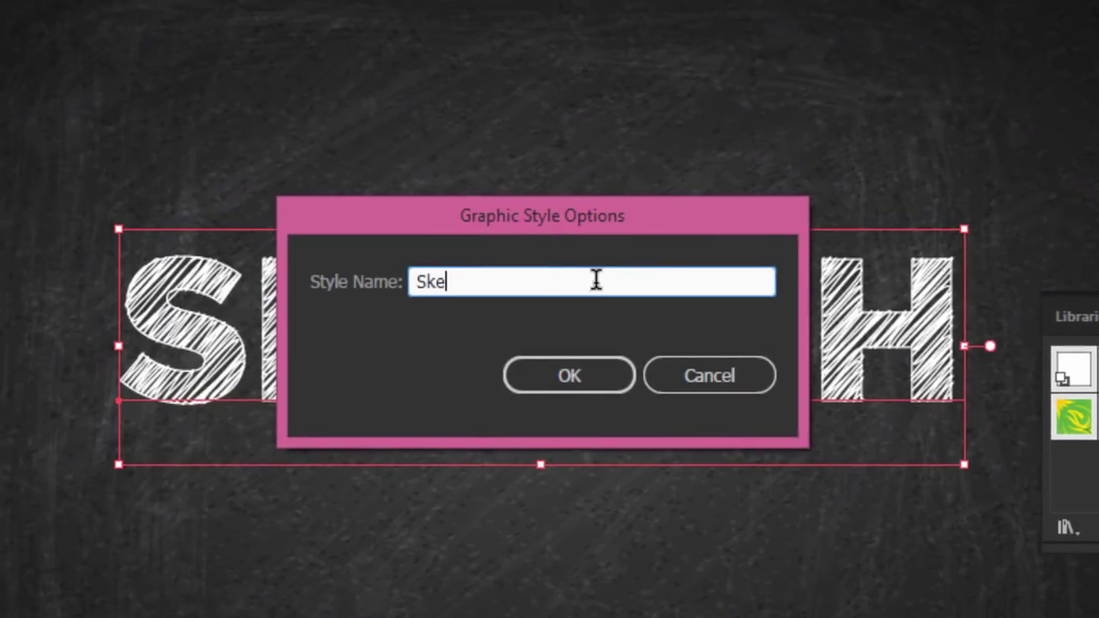
text(tch)
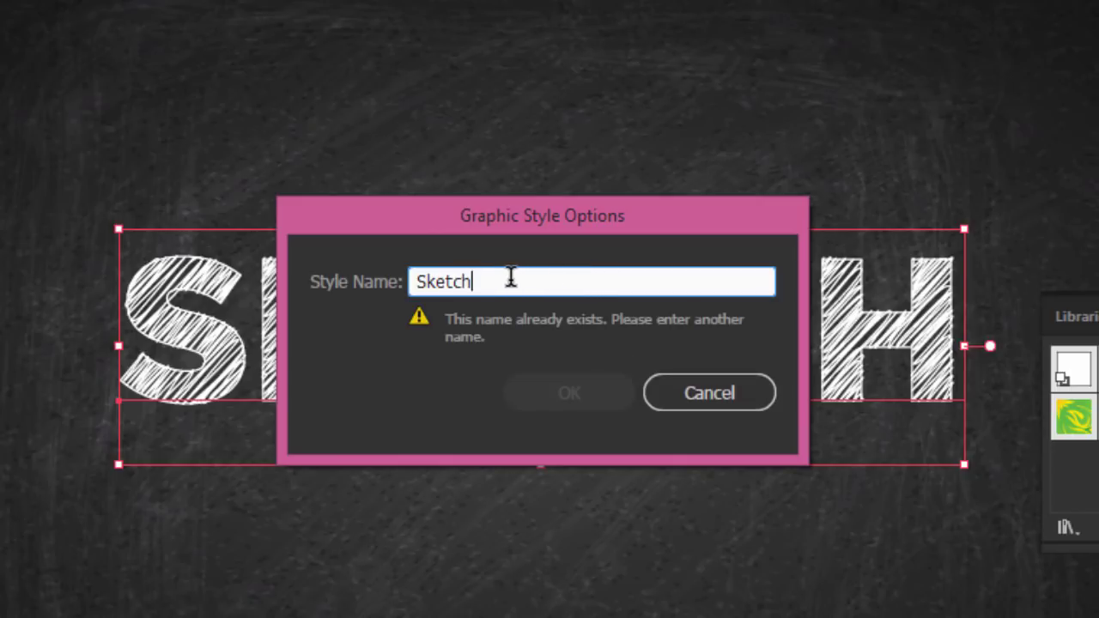
text(1)
click(544, 392)
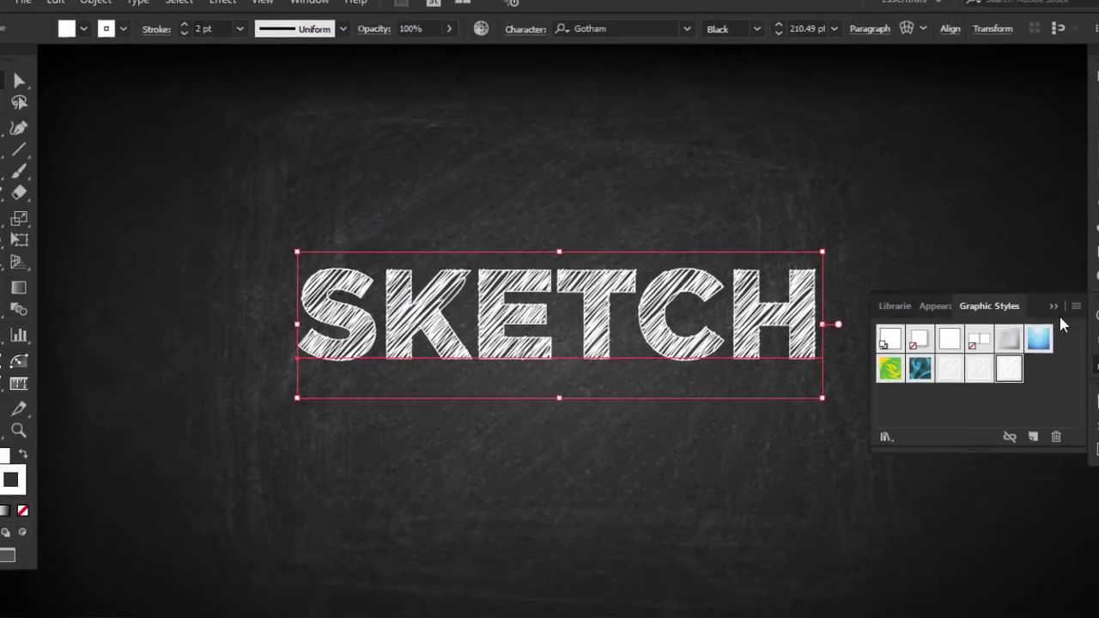
click(1032, 305)
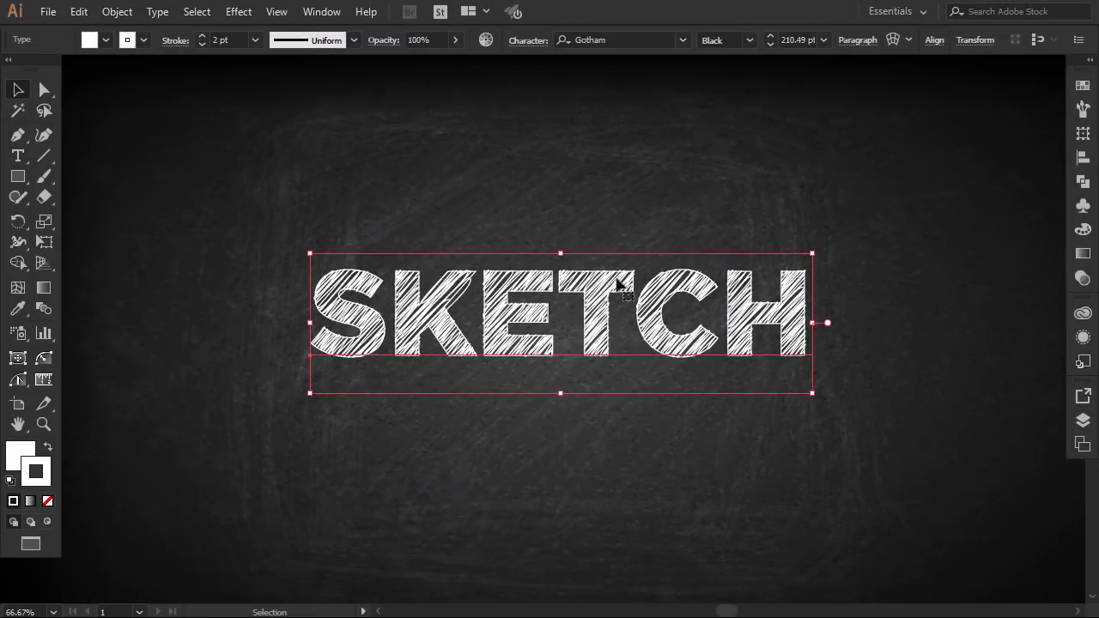
Delete SKETCH and type the person's name on two centre-aligned lines
drag(585, 296, 584, 234)
key(Delete)
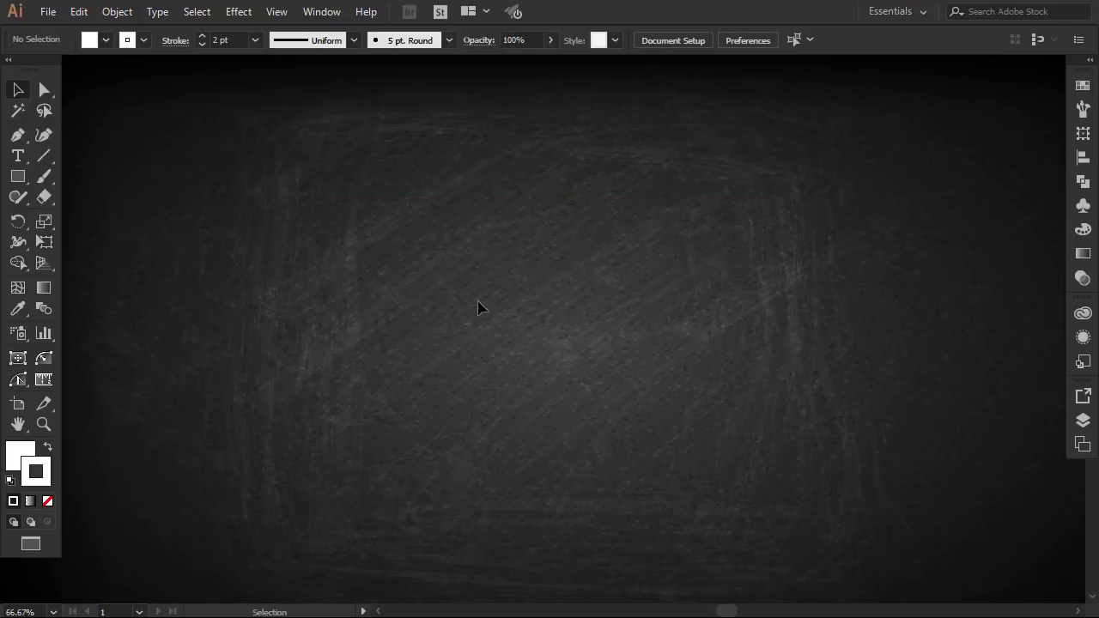
click(17, 155)
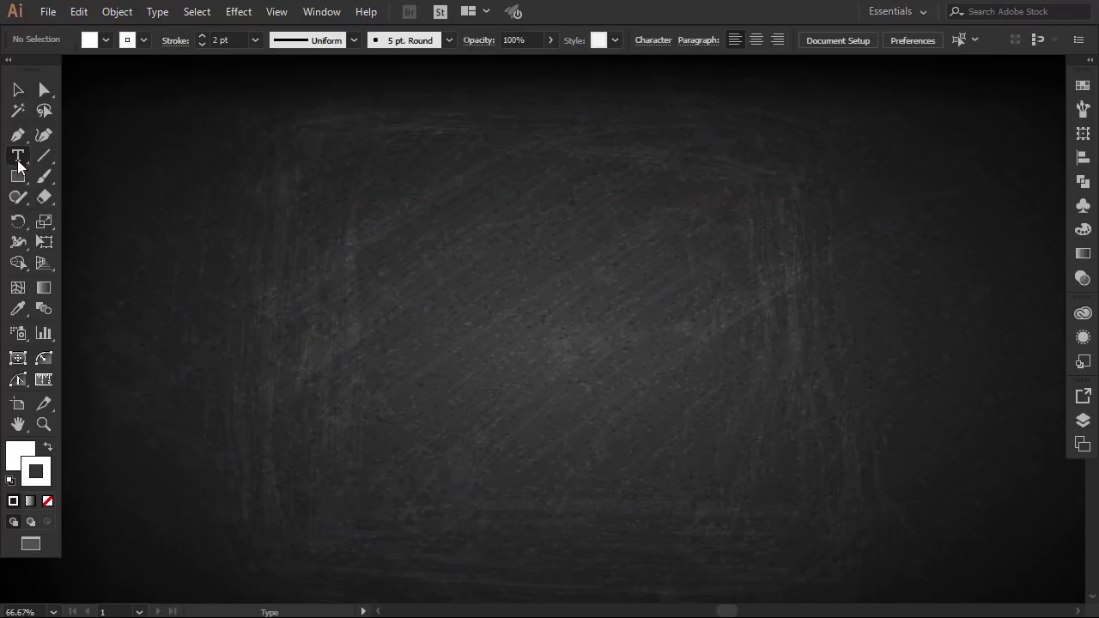
click(400, 244)
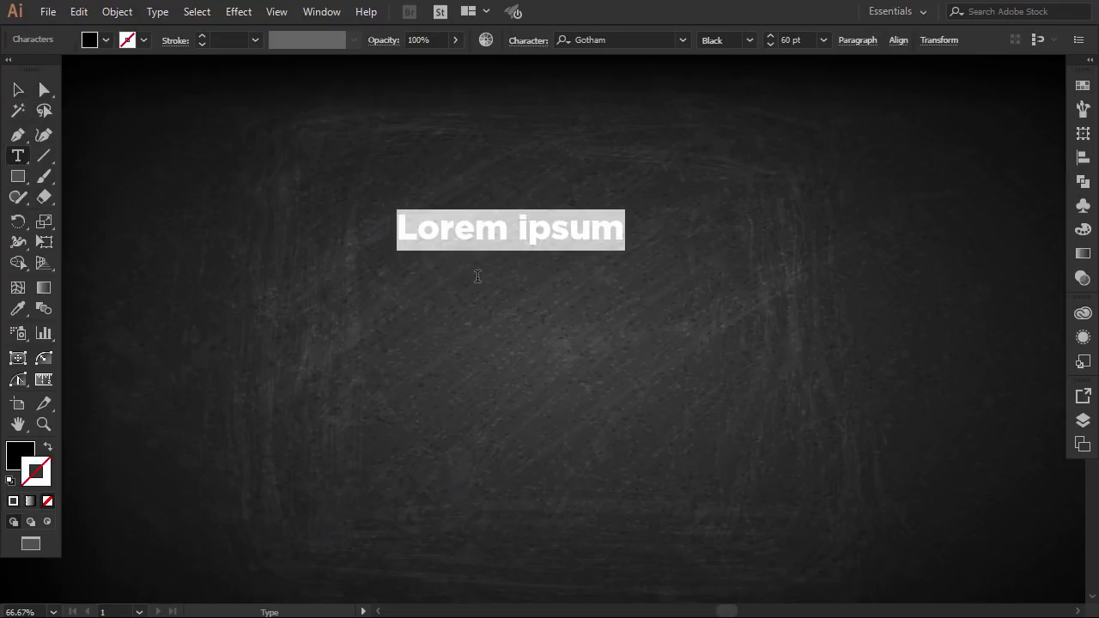
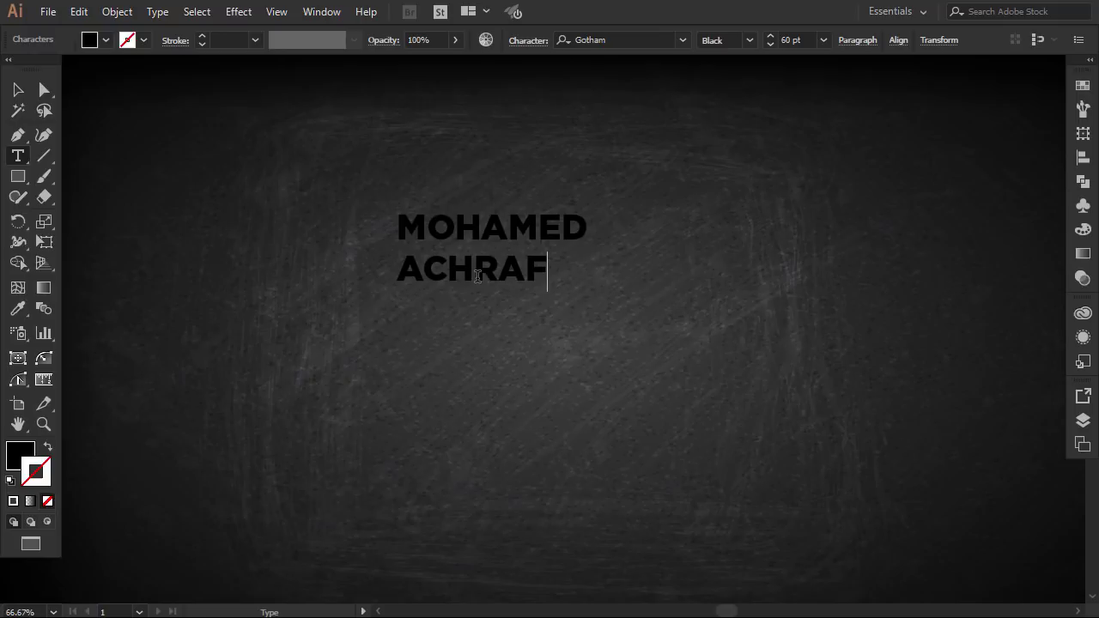
drag(544, 271, 255, 190)
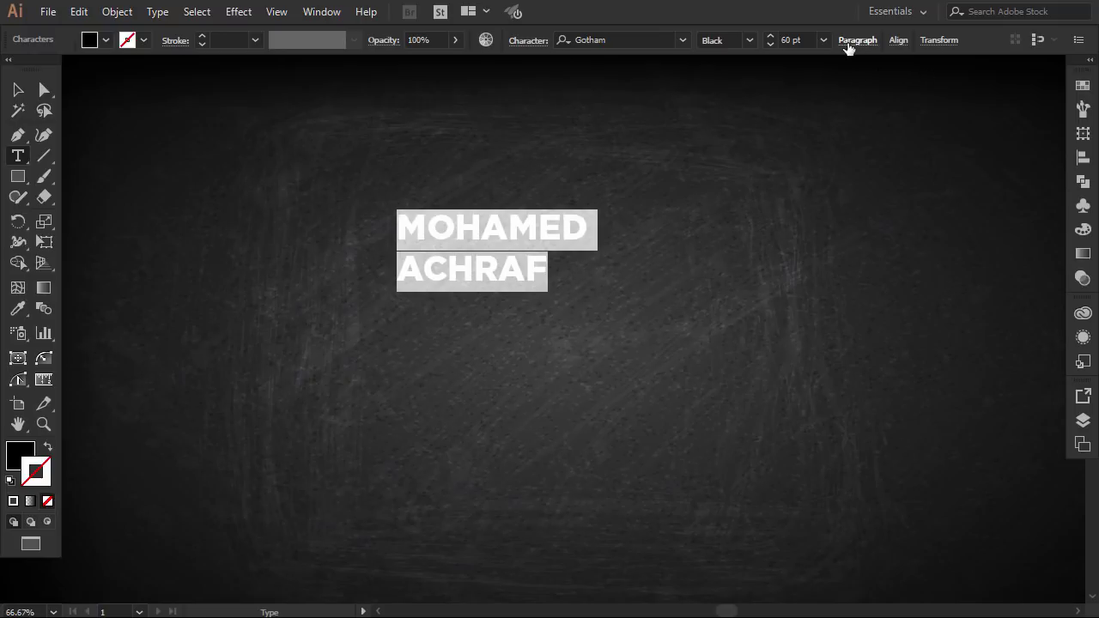
click(722, 69)
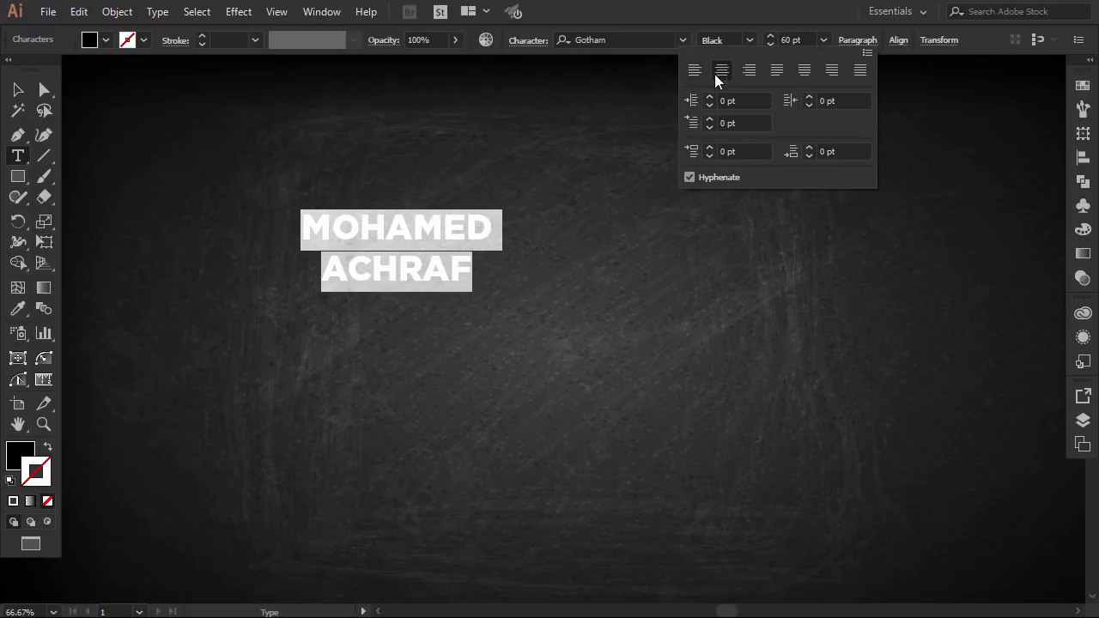
click(17, 89)
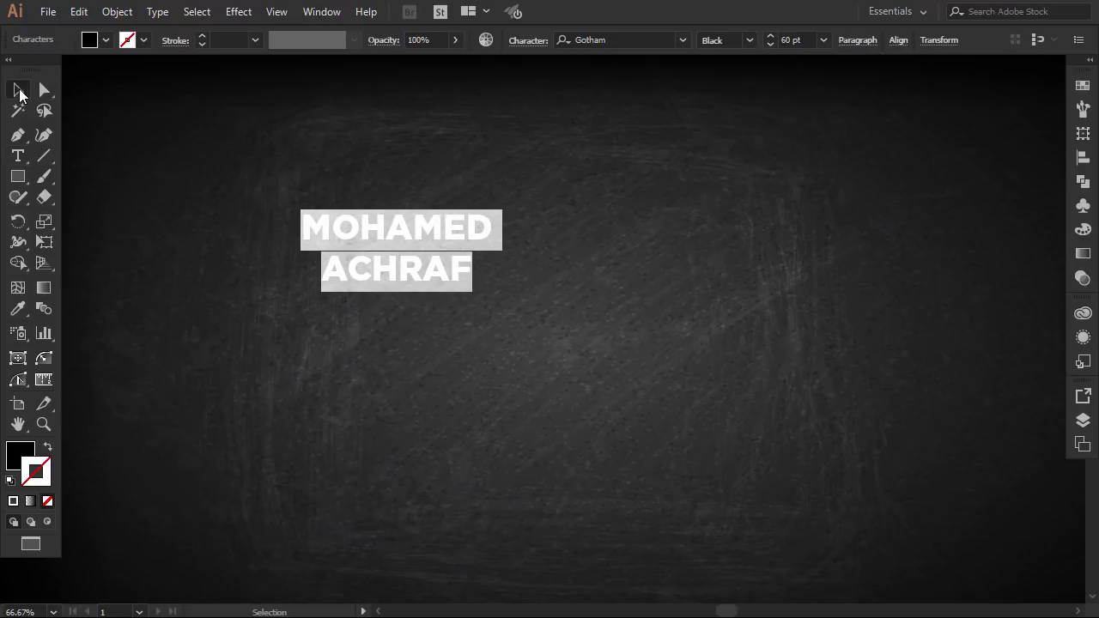
Enlarge the name to about 128.56 pt and move it to the board centre
drag(494, 295, 672, 370)
drag(566, 249, 596, 298)
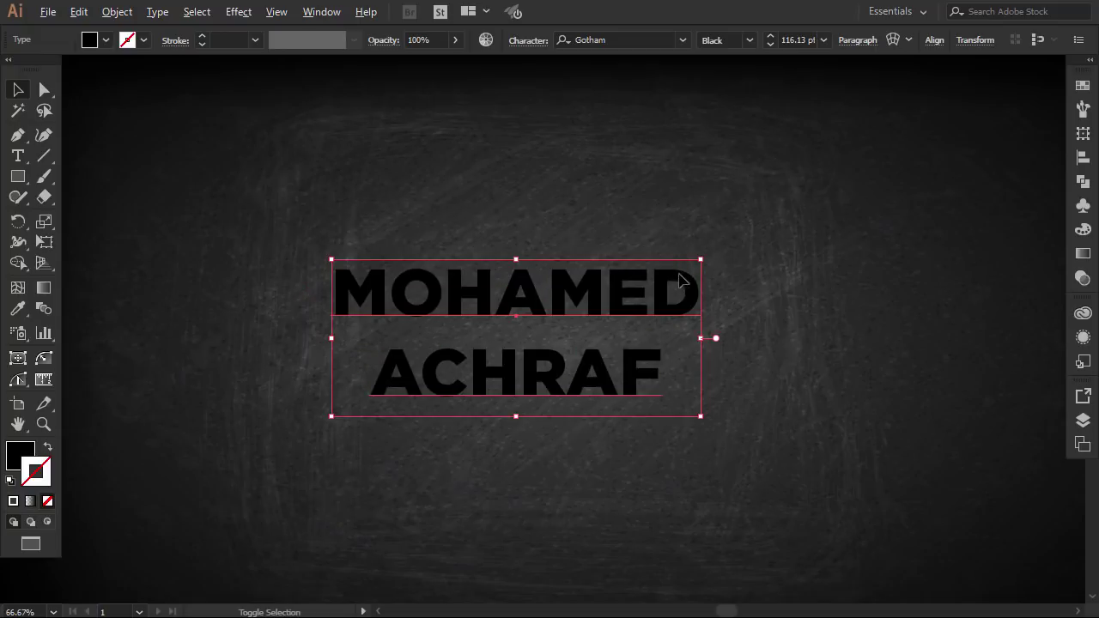
drag(702, 259, 721, 250)
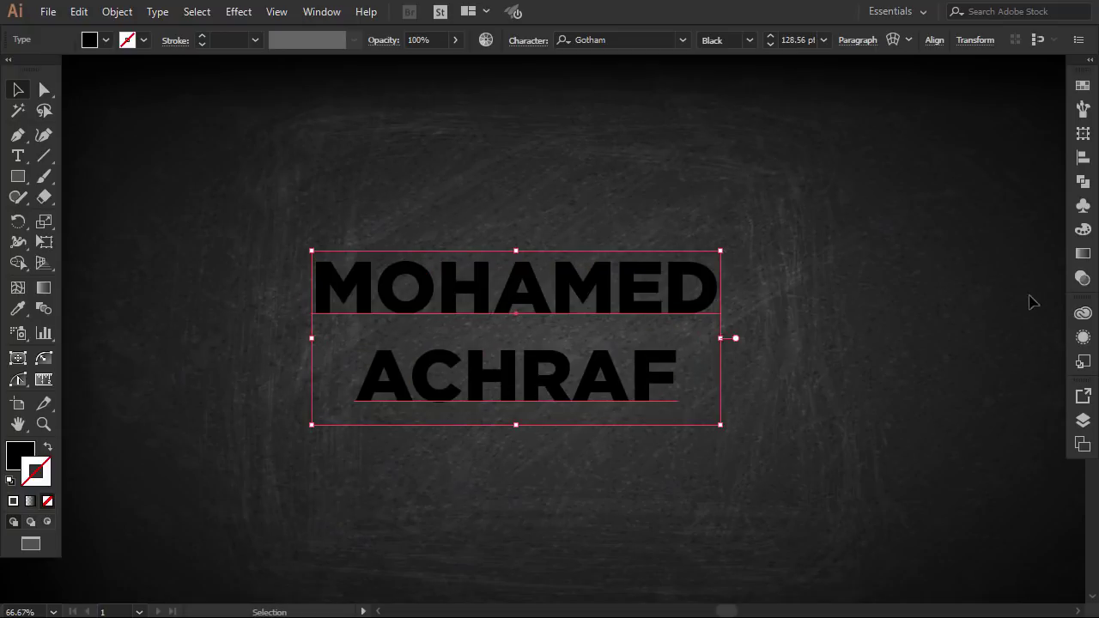
Apply the Sketch1 graphic style to the name
click(1082, 337)
click(999, 306)
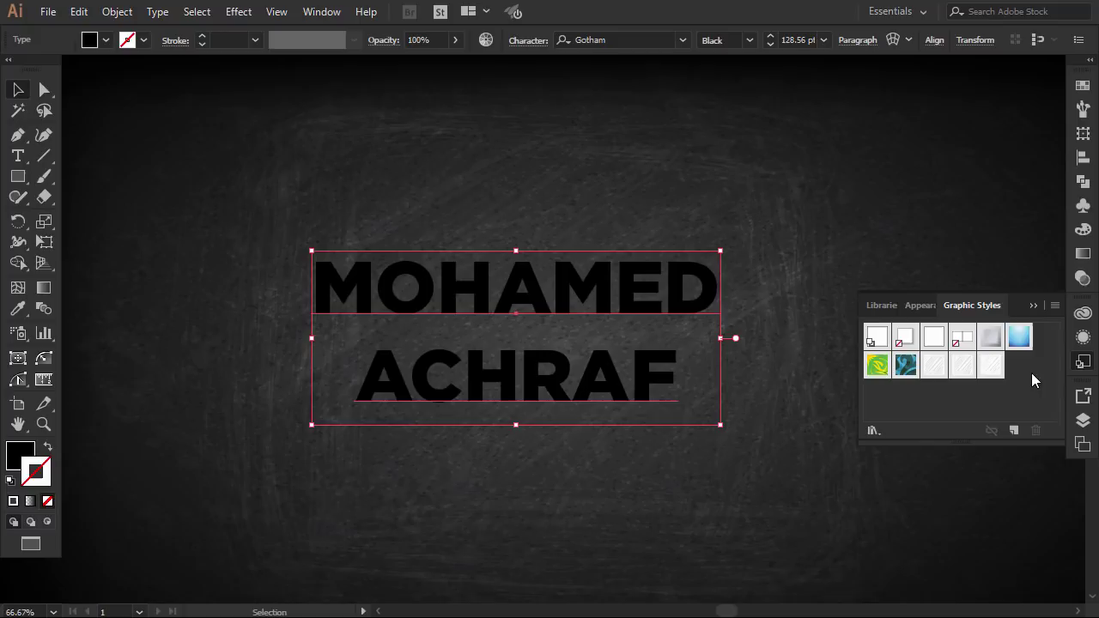
click(997, 371)
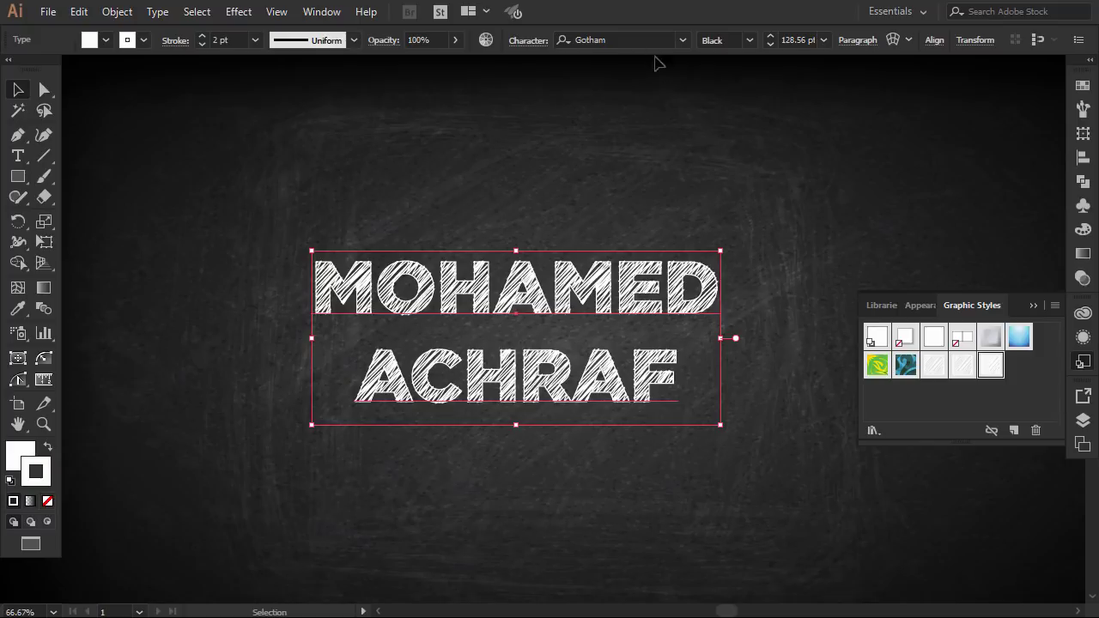
click(601, 39)
Cycle the name's font to Gunny Rewritten and enlarge it to 188.81 pt
key(Down)
key(Down)
key(Down)
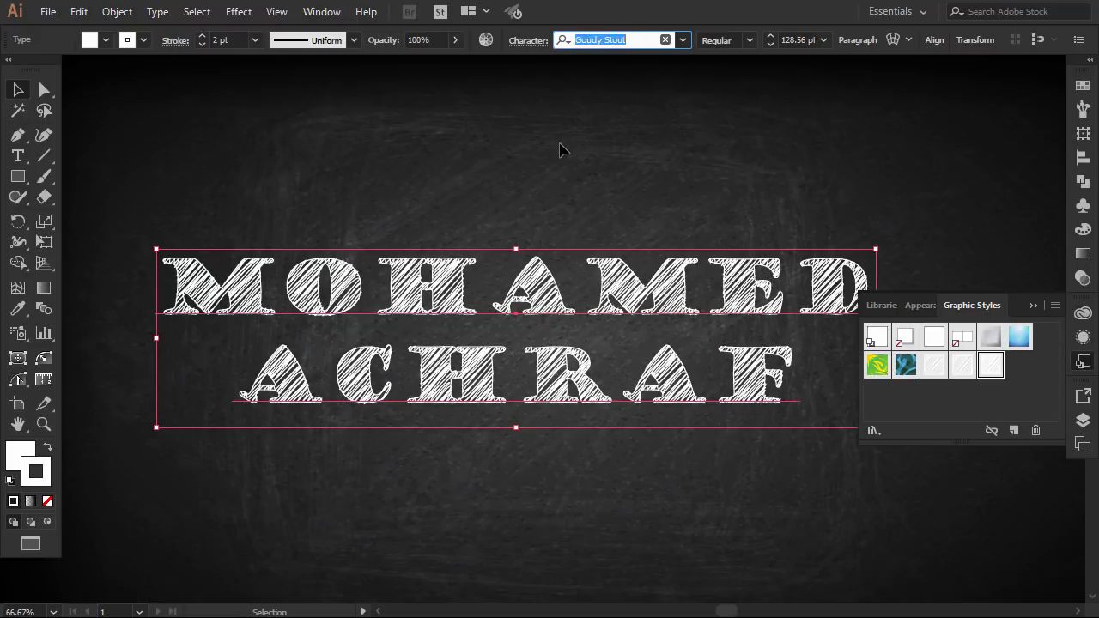
key(Down)
key(Down)
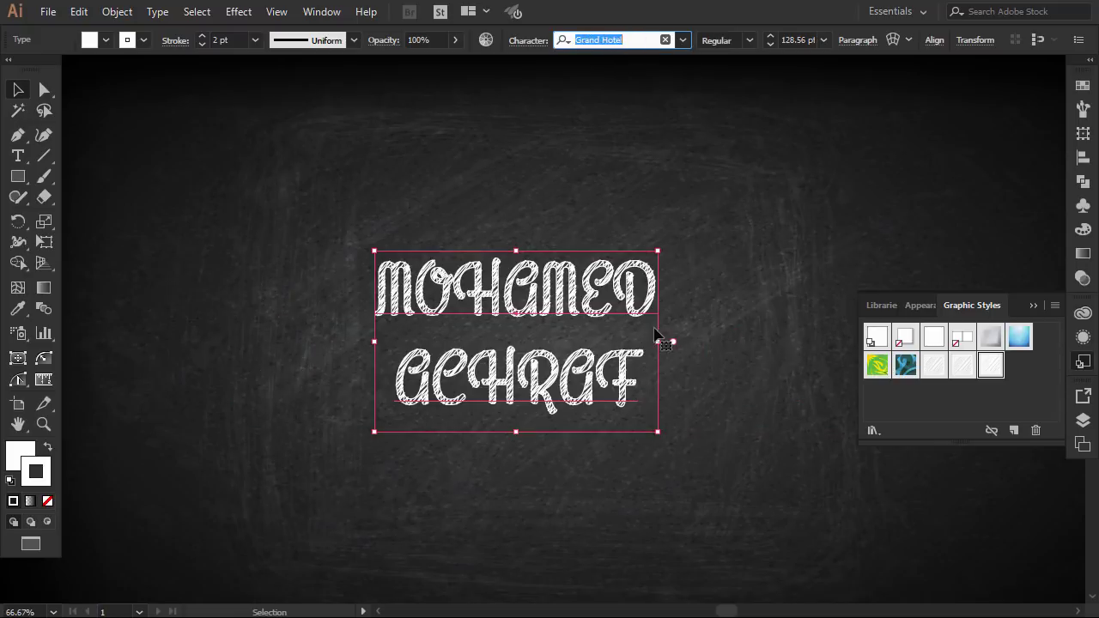
click(1034, 304)
key(Down)
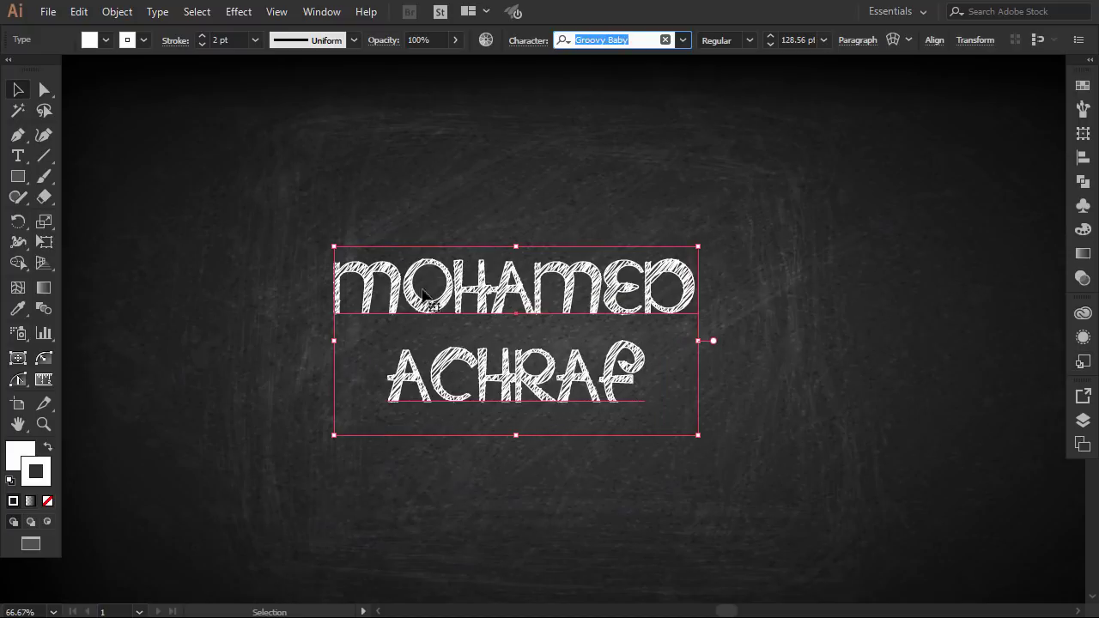
key(Down)
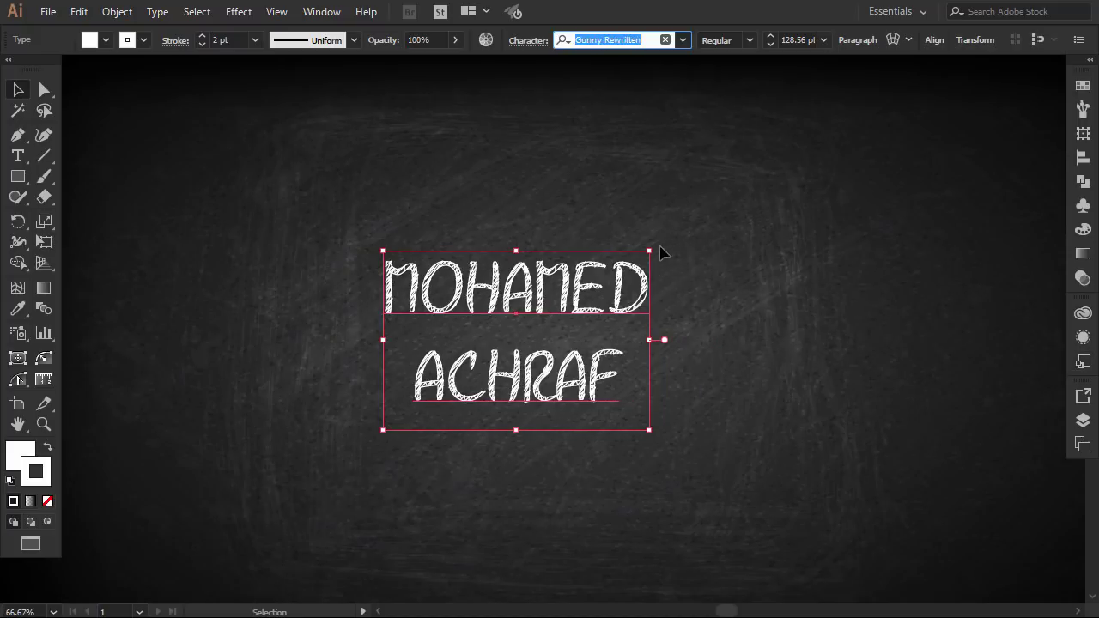
drag(659, 246, 719, 205)
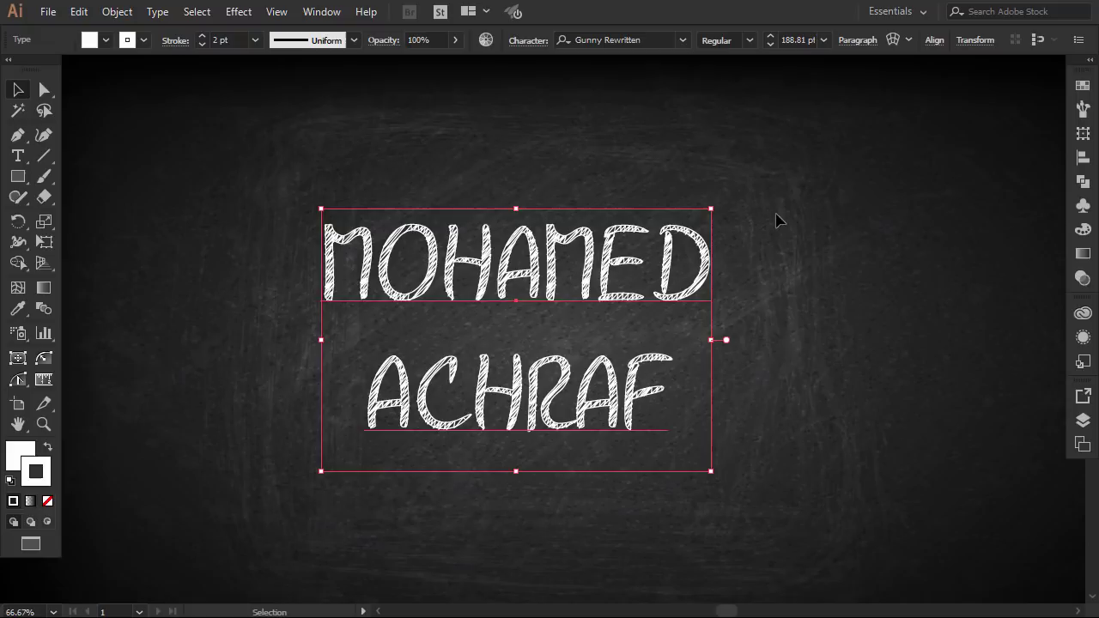
click(779, 323)
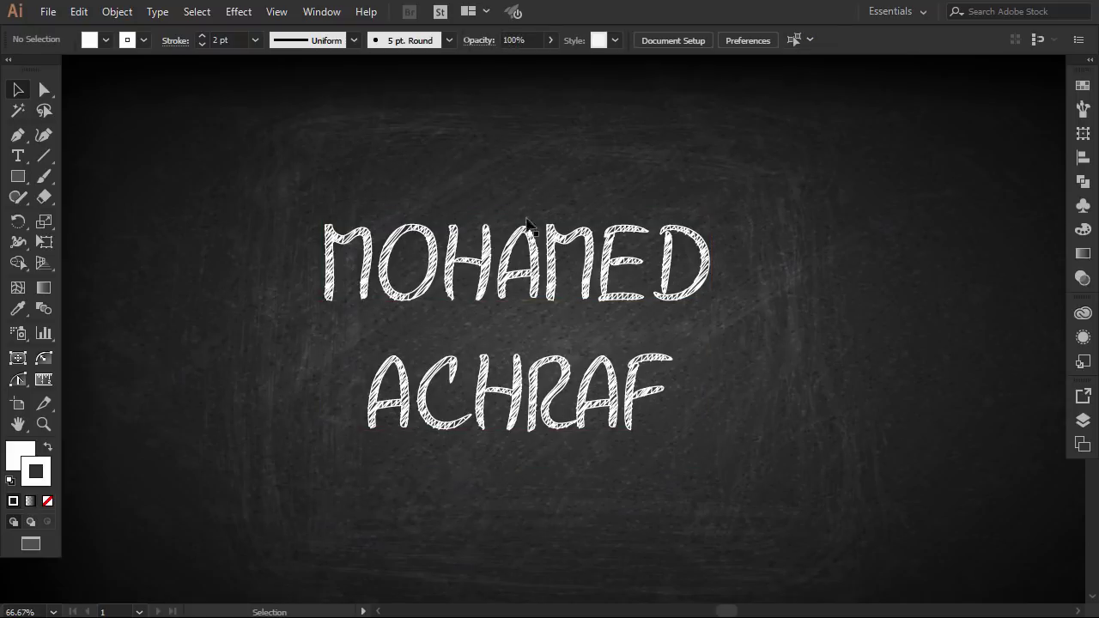